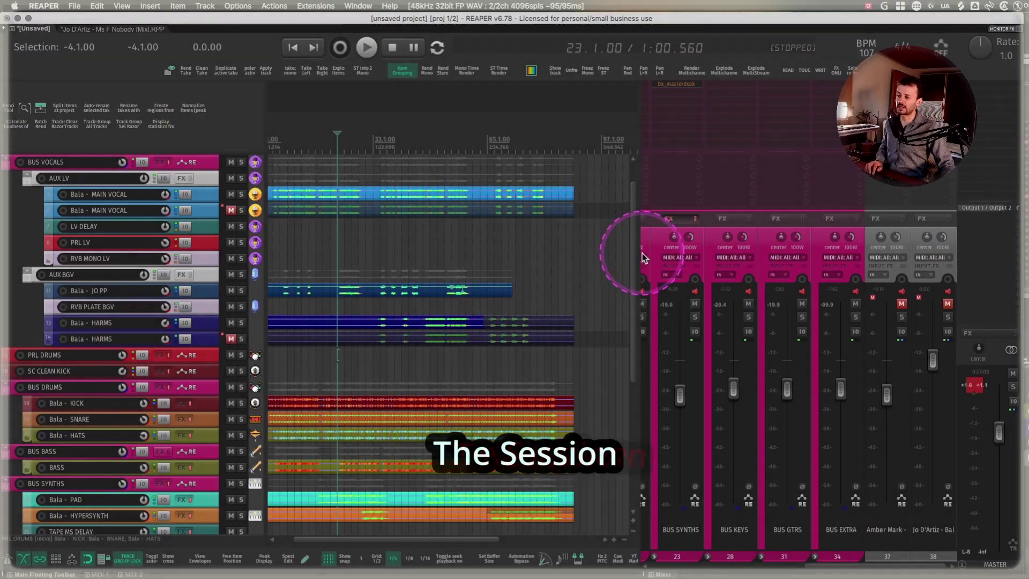
# Widen the mixer to show the buses from the first one on, and collapse the BUS VOCALS folder in the track list
pyautogui.moveTo(639, 251); pyautogui.dragTo(488, 251)
pyautogui.hscroll(-5, 650, 262)
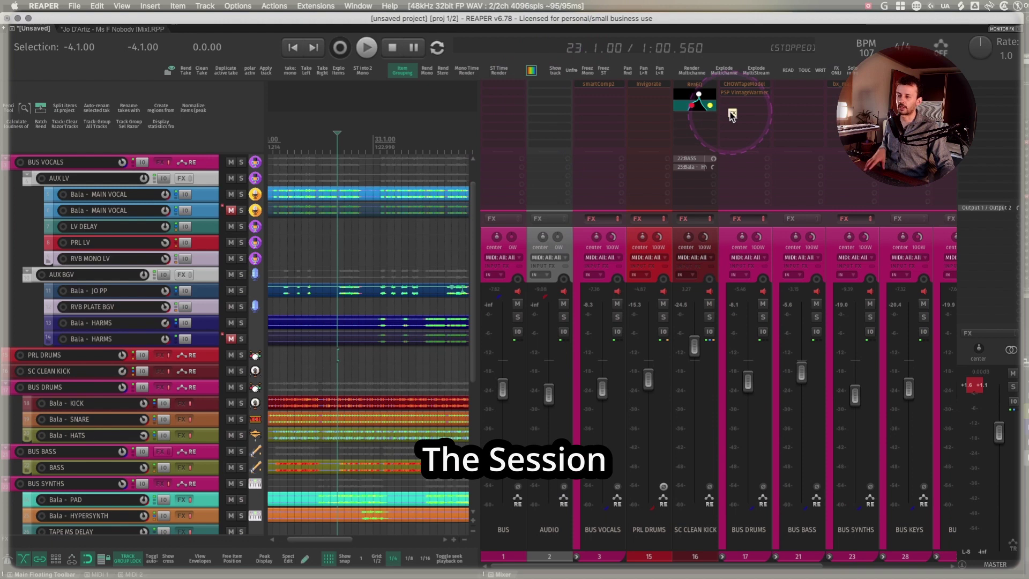
pyautogui.click(205, 162)
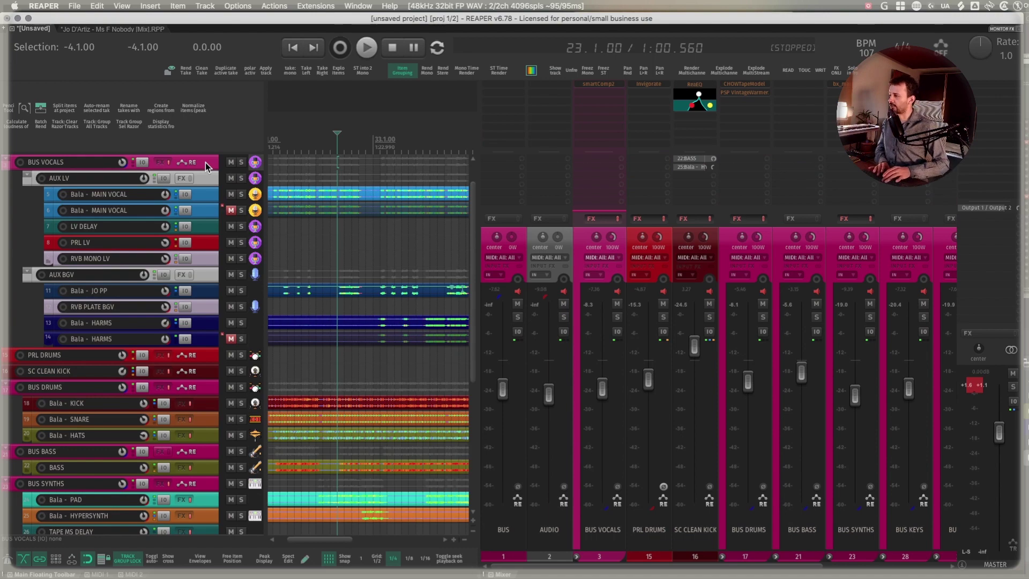
pyautogui.doubleClick(205, 163)
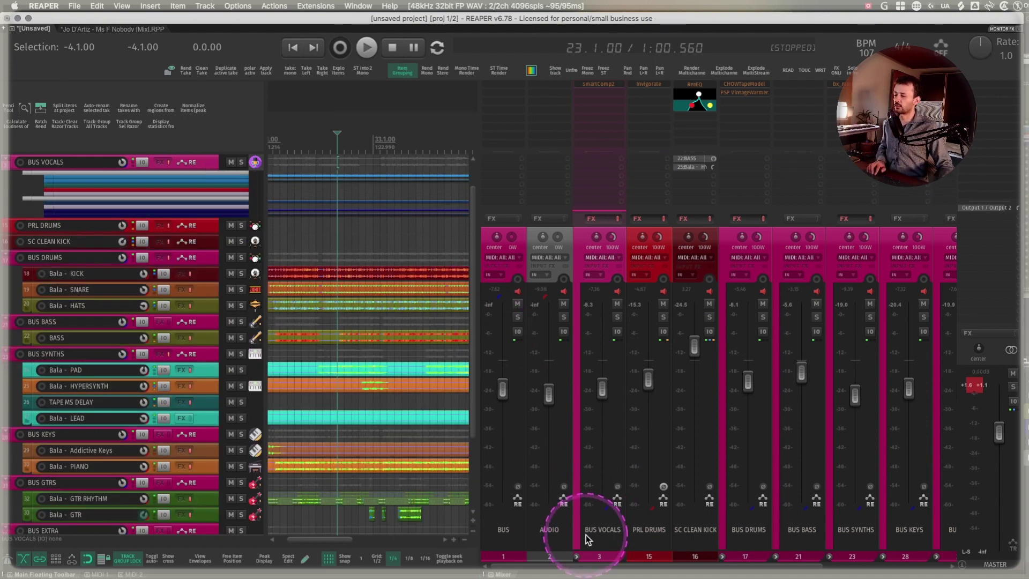
# Expand BUS VOCALS in the mixer and compare its child tracks' sends with those in the Ms F Nobody mix project
pyautogui.click(577, 557)
pyautogui.hscroll(2, 622, 431)
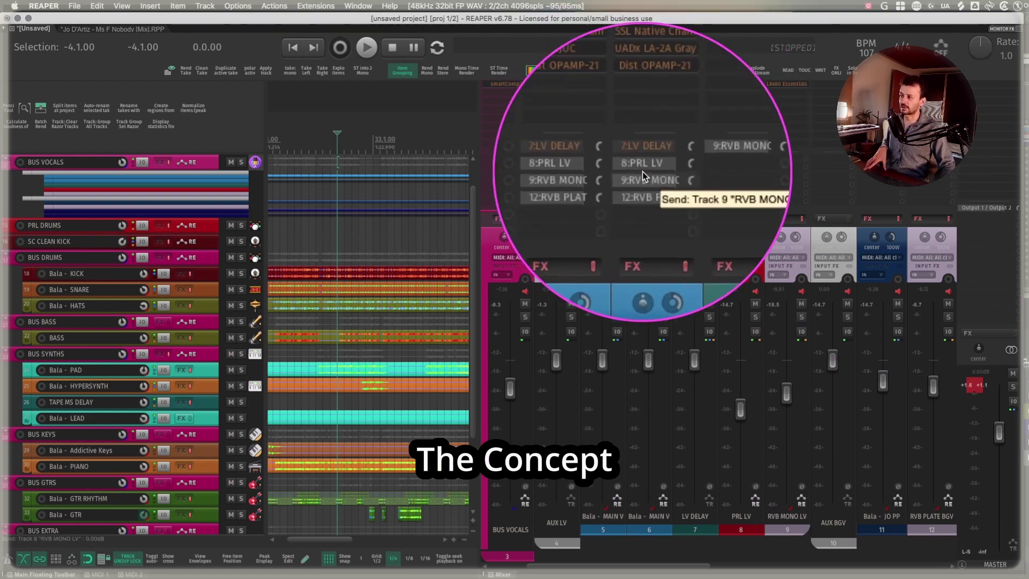
pyautogui.hotkey('ctrl', 'Tab')
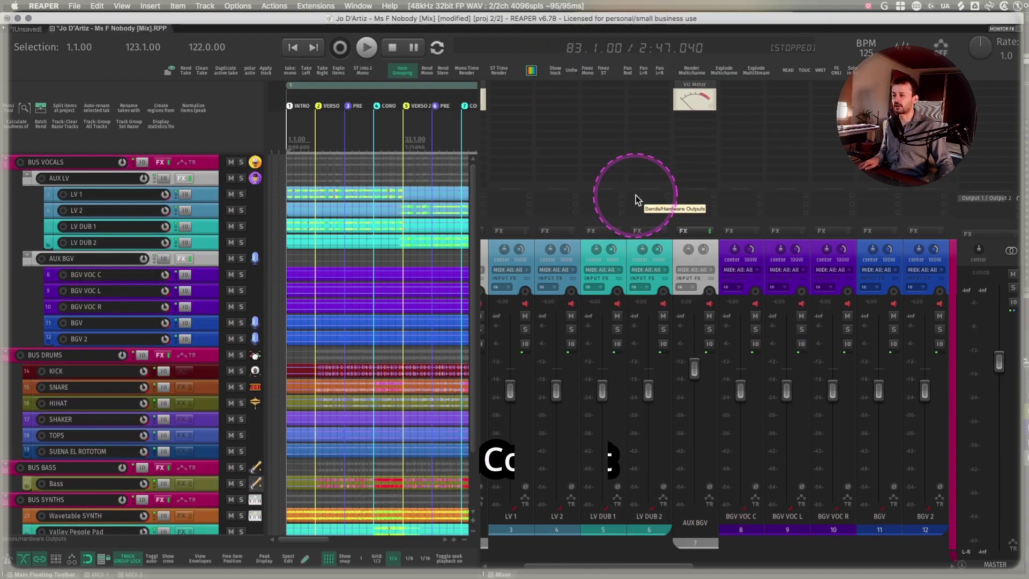
pyautogui.hotkey('ctrl', 'Tab')
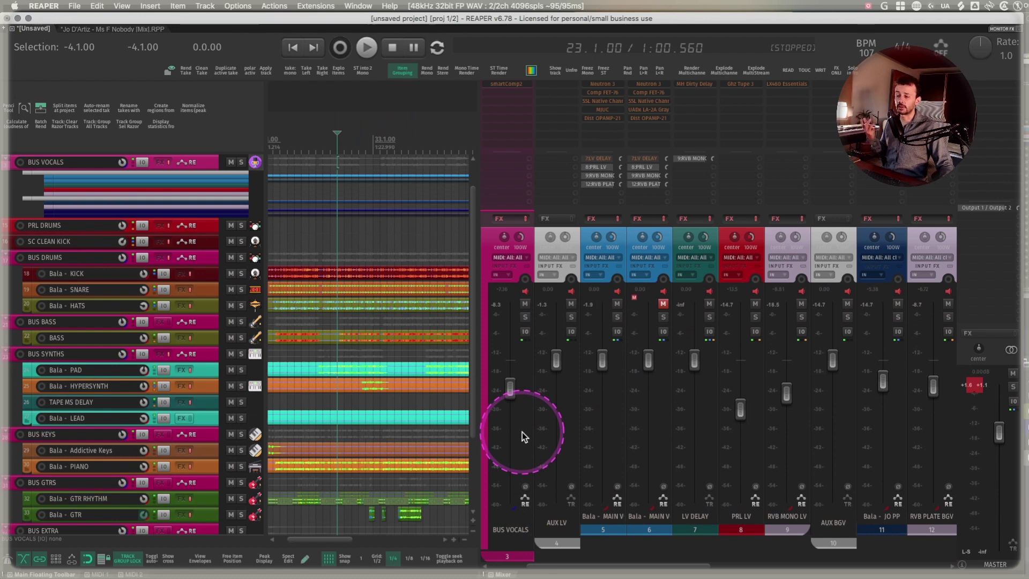
# Switch to the Ms F Nobody mix project and insert a new unnamed track above BUS VOCALS
pyautogui.click(578, 247)
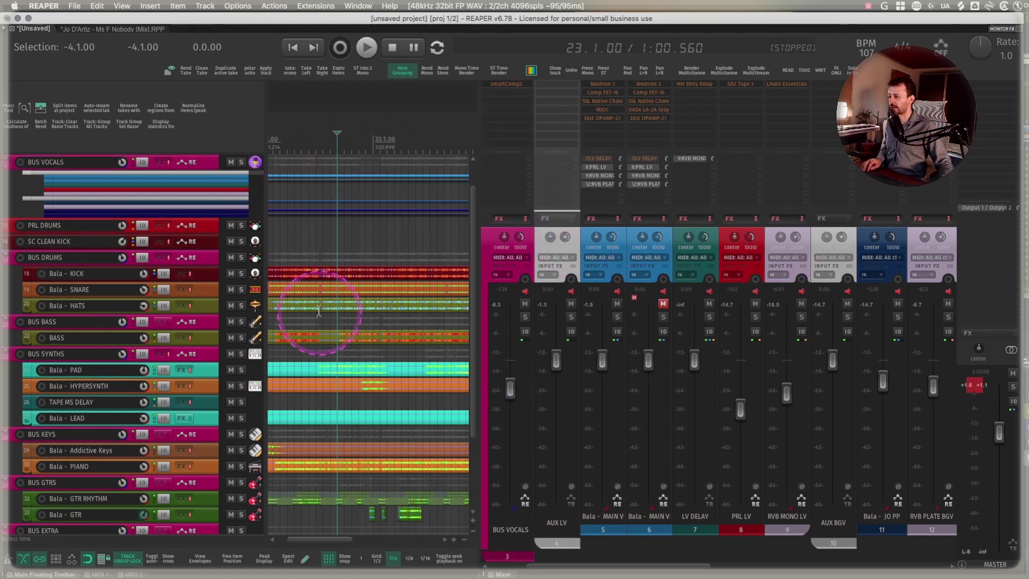
pyautogui.moveTo(298, 275); pyautogui.dragTo(391, 279)
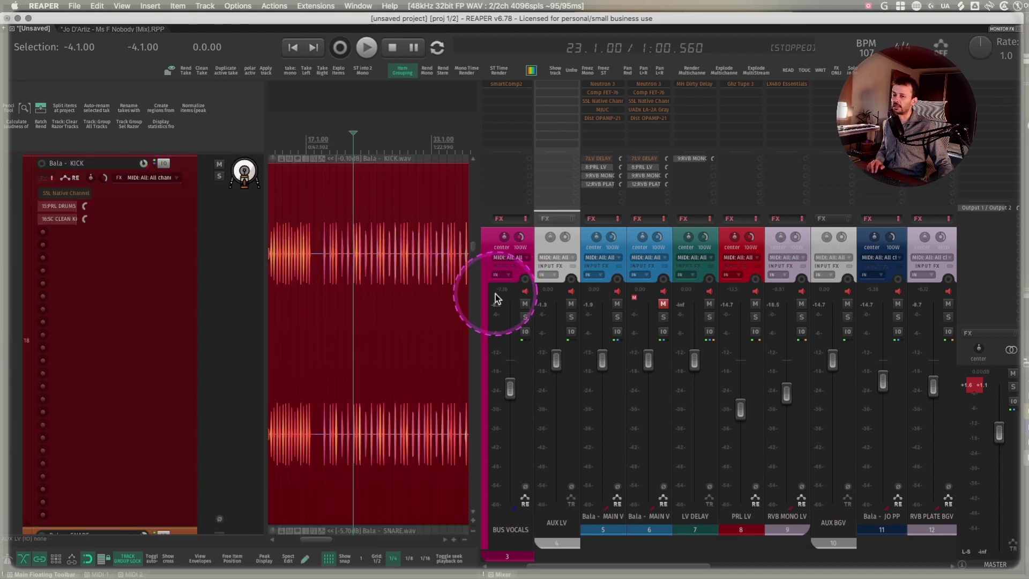
pyautogui.moveTo(478, 279); pyautogui.dragTo(651, 277)
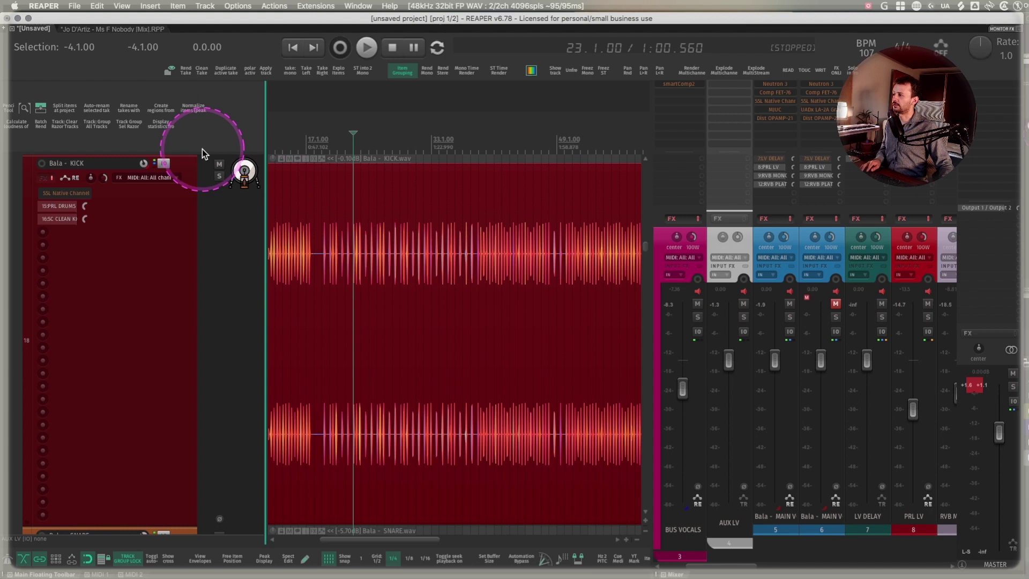
pyautogui.click(107, 28)
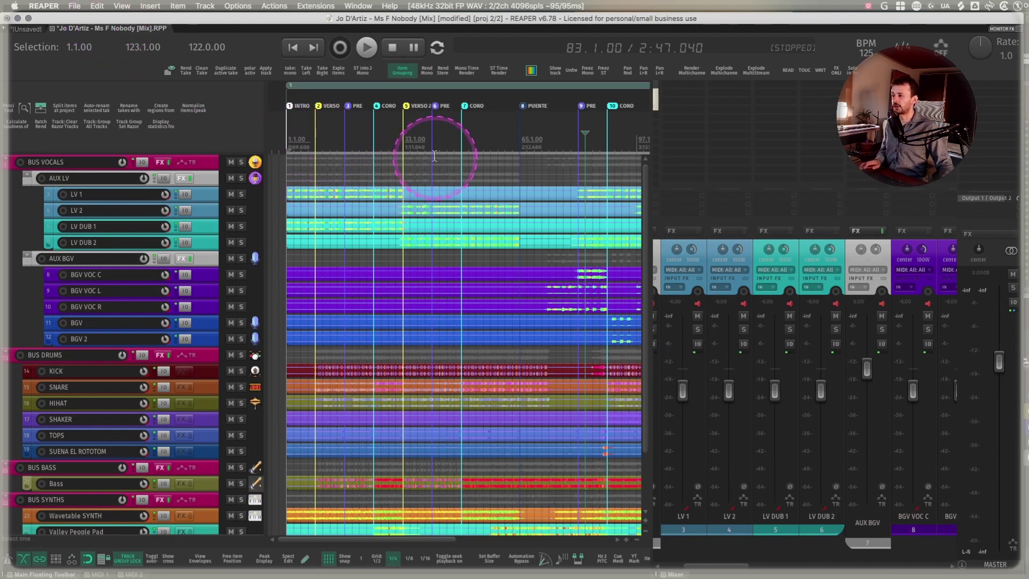
pyautogui.scroll(-4, 437, 150)
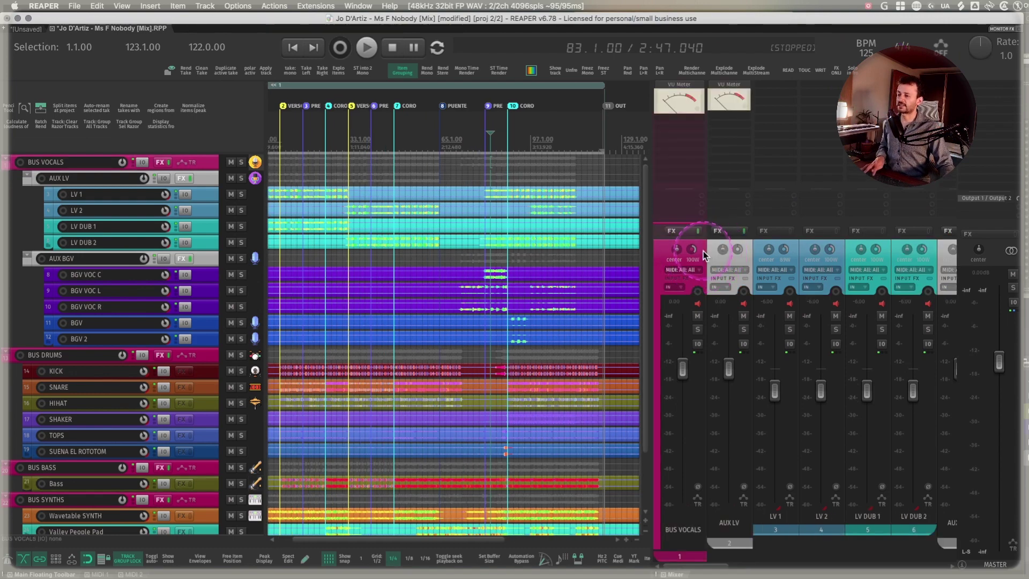
pyautogui.press('super+t')
pyautogui.moveTo(730, 249); pyautogui.dragTo(654, 250)
# Make the new track the Volume Lead of the AUDIO group
pyautogui.hotkey('shift', 'g')
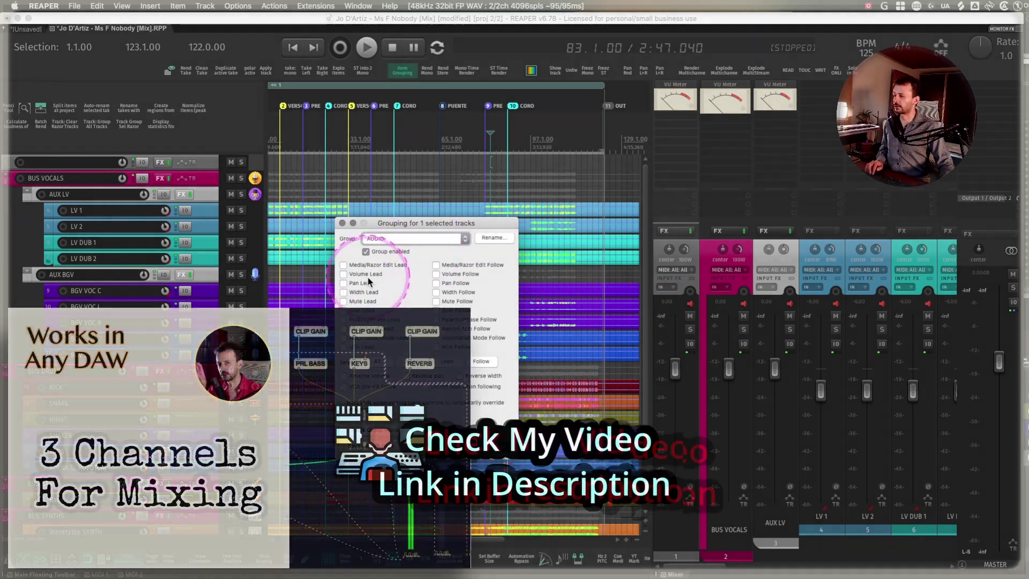
pyautogui.click(367, 276)
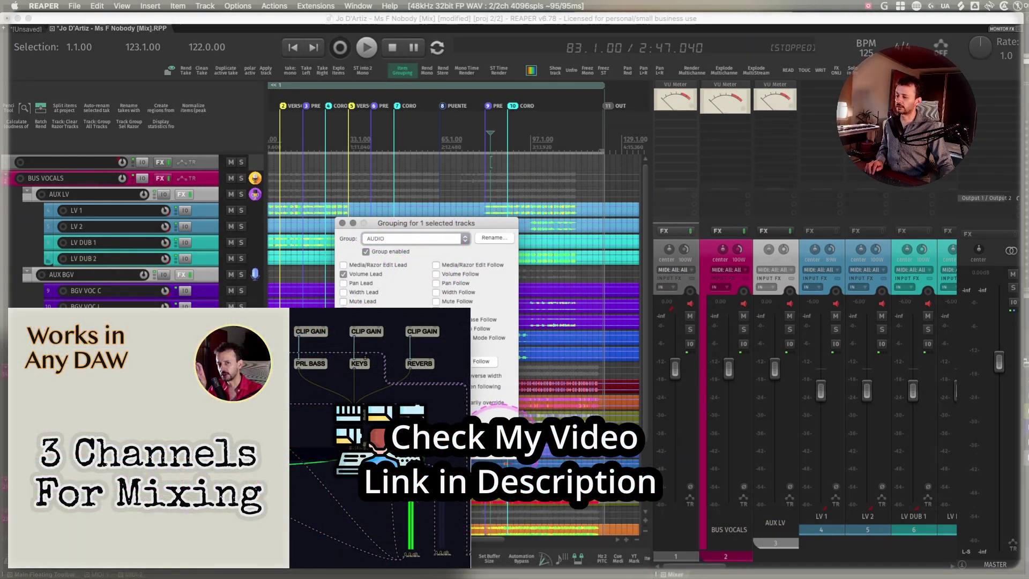
pyautogui.click(490, 415)
# Remove the VU Meter from the new track, then enlarge its fader area and widen the mixer
pyautogui.keyDown('alt'); pyautogui.click(676, 99); pyautogui.keyUp('alt')
pyautogui.moveTo(669, 223); pyautogui.dragTo(666, 25)
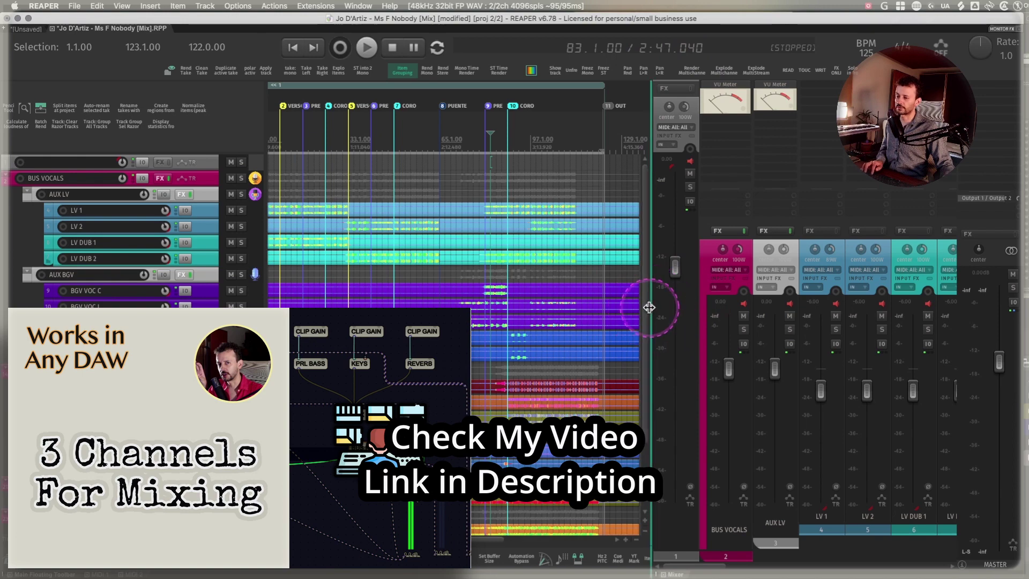
pyautogui.moveTo(650, 307); pyautogui.dragTo(475, 311)
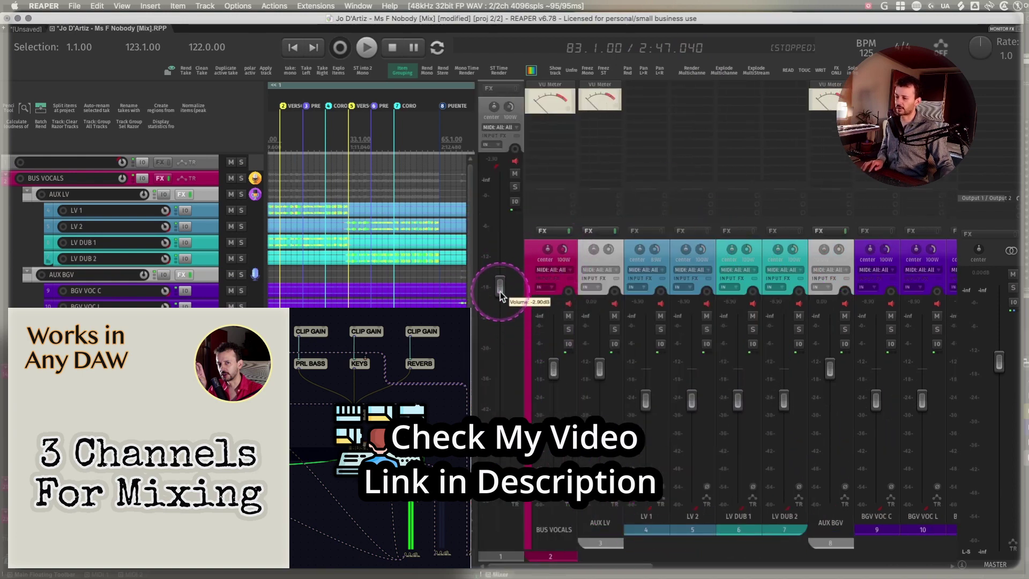
# Return to the unsaved project, collapse BUS VOCALS in the mixer and expand BUS DRUMS
pyautogui.click(316, 6)
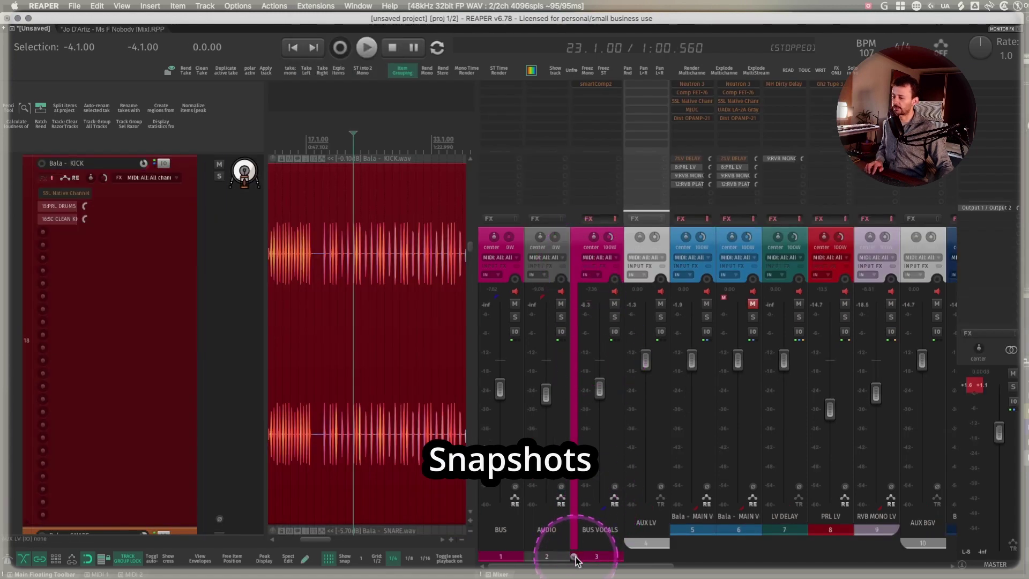
pyautogui.click(574, 556)
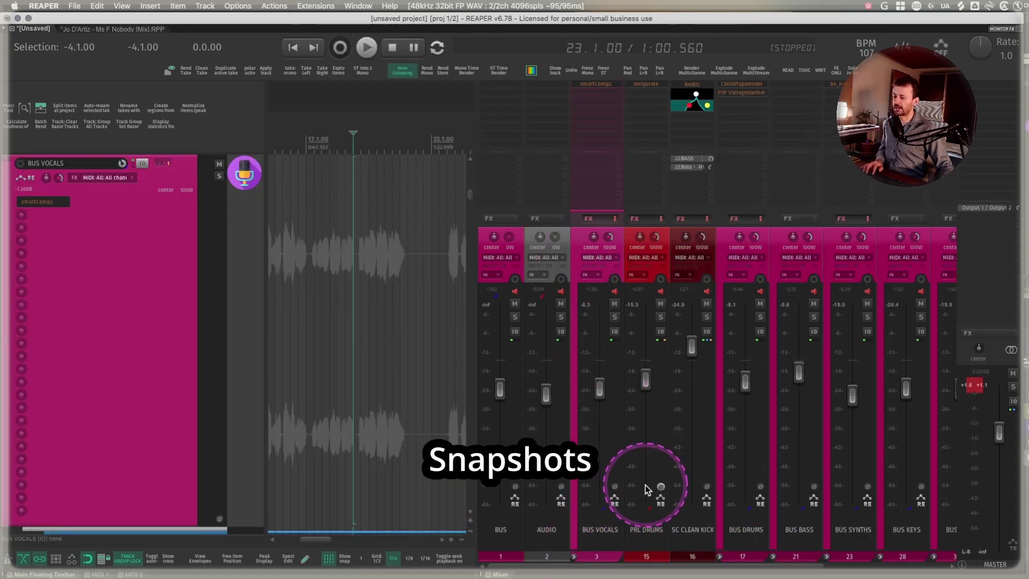
pyautogui.click(720, 557)
pyautogui.hscroll(3, 765, 394)
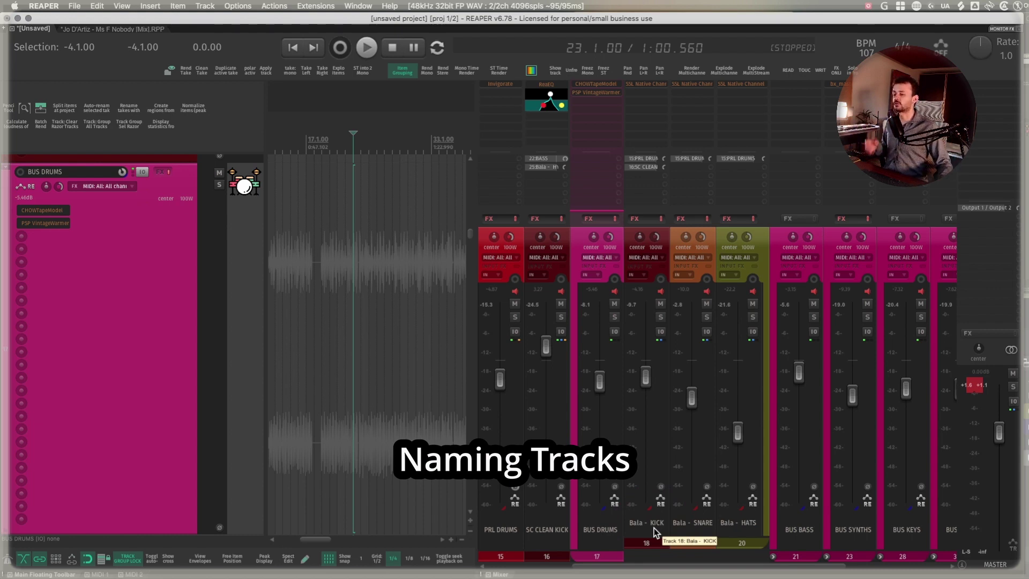
# Rename the three BUS DRUMS child tracks to KICK, SNARE and HATS, dropping the "Bala -" prefix
pyautogui.doubleClick(654, 529)
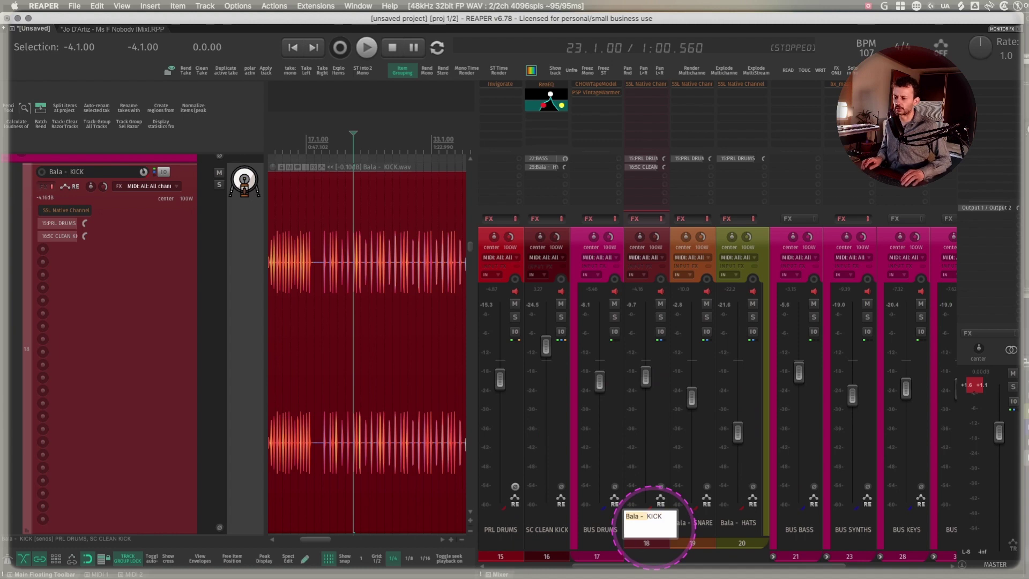
pyautogui.press('Tab')
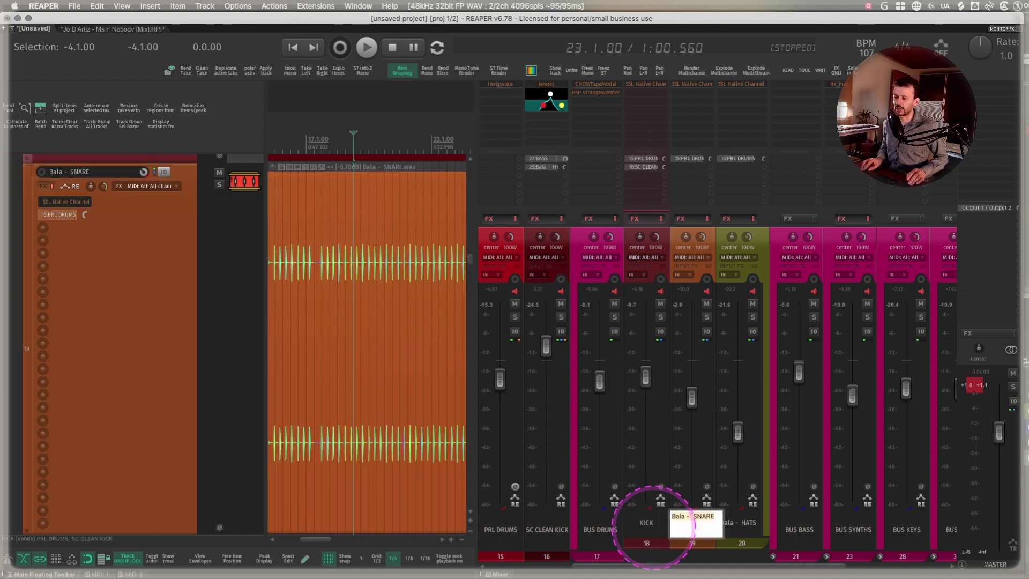
pyautogui.press('Tab')
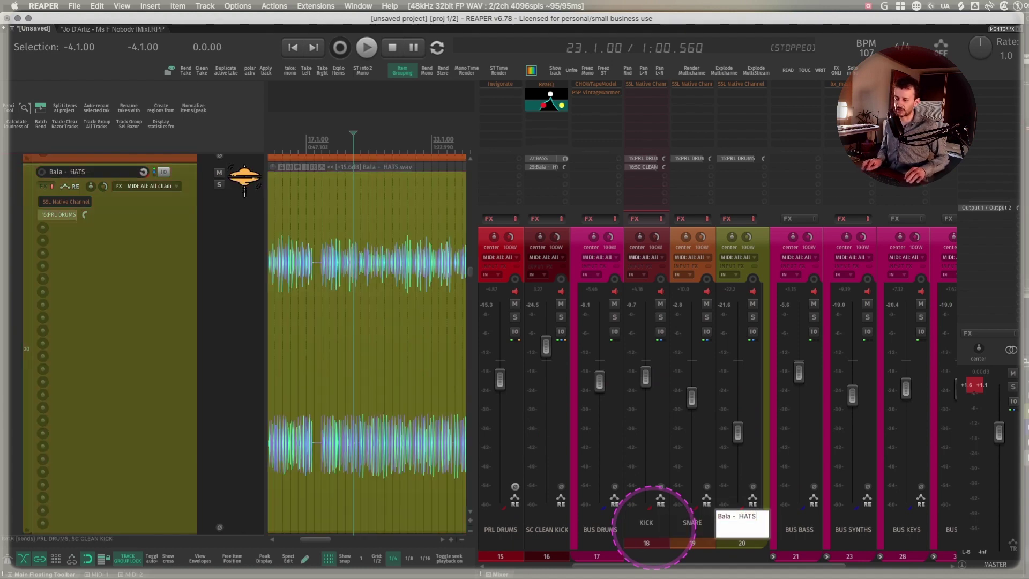
pyautogui.hotkey('alt', 'shift', 'Left')
pyautogui.press('BackSpace')
pyautogui.press('Return')
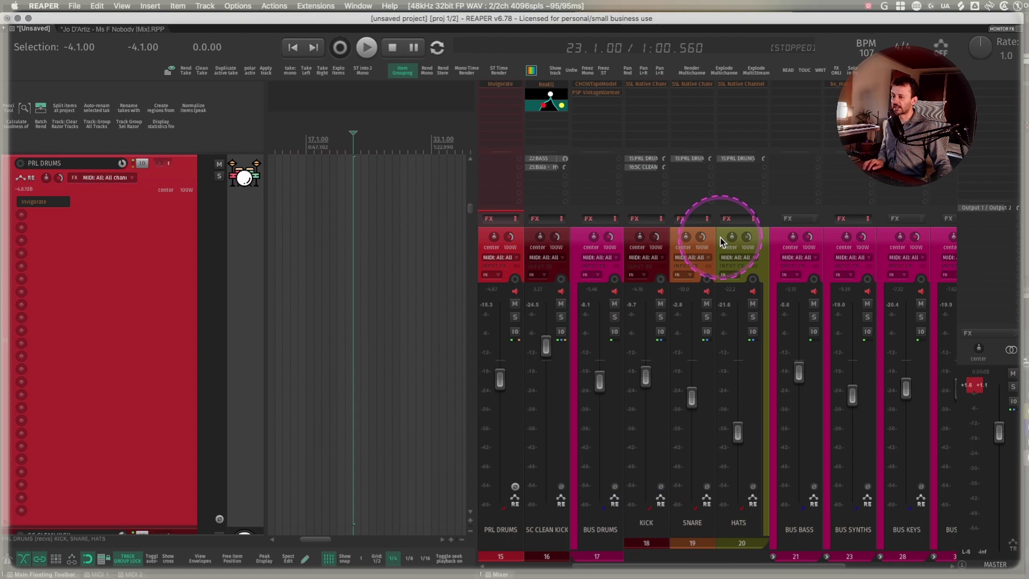
# Save a snapshot named DRUMS TEST containing only the selected tracks PRL DRUMS through HATS, using the Full Track Mix filter
pyautogui.keyDown('shift'); pyautogui.click(722, 239); pyautogui.keyUp('shift')
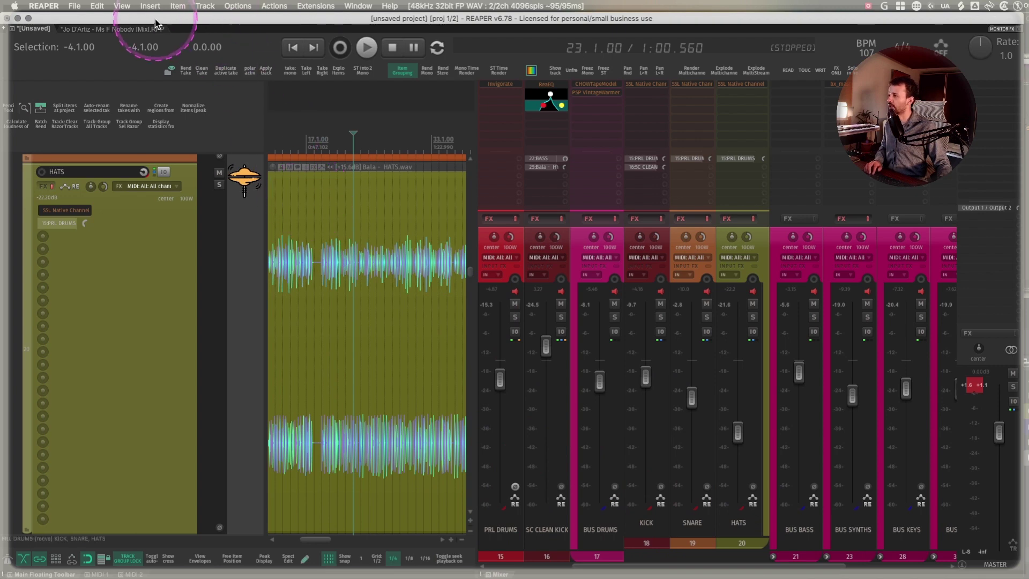
pyautogui.click(316, 6)
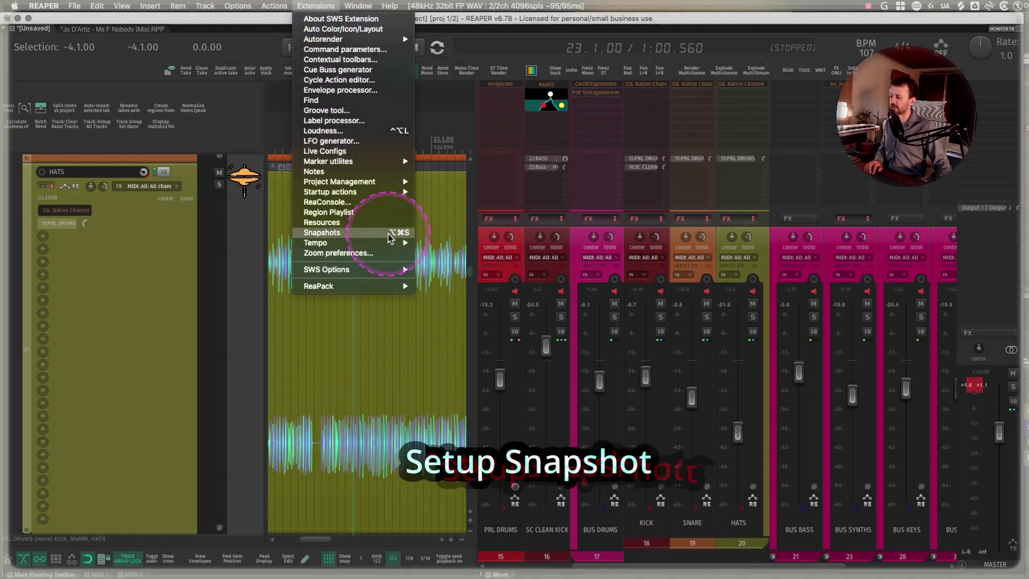
pyautogui.click(375, 232)
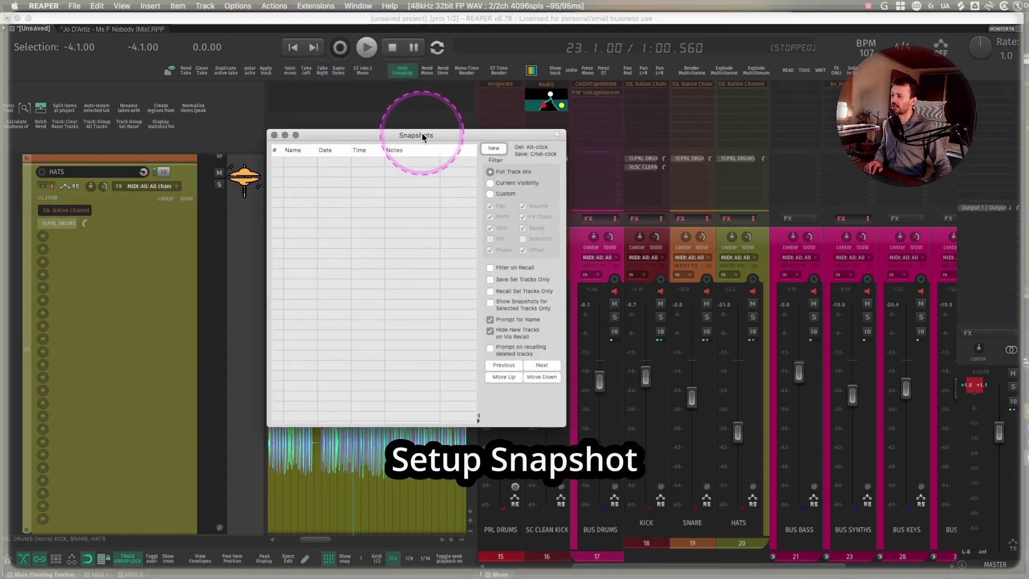
pyautogui.moveTo(423, 134); pyautogui.dragTo(321, 232)
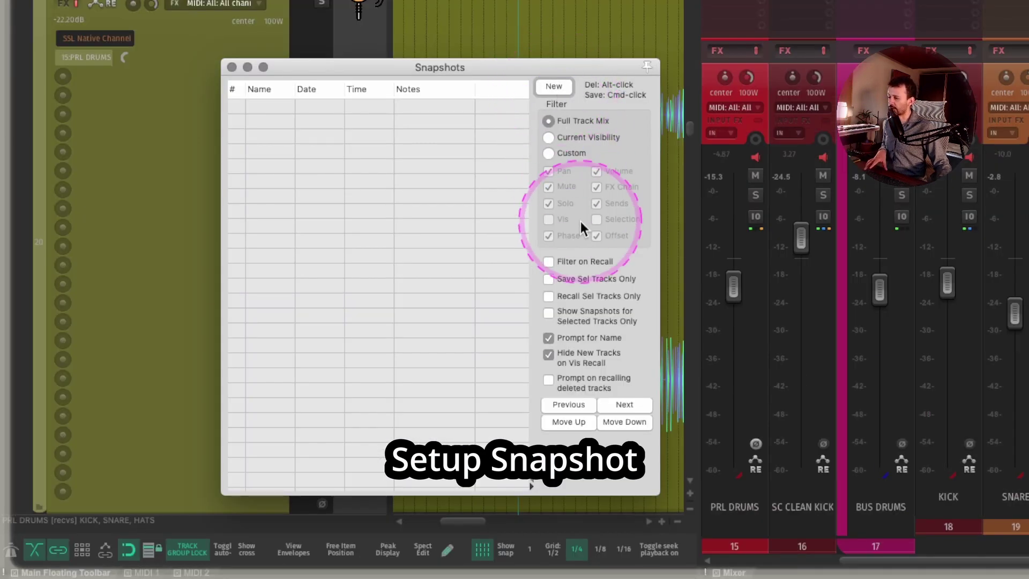
pyautogui.click(600, 281)
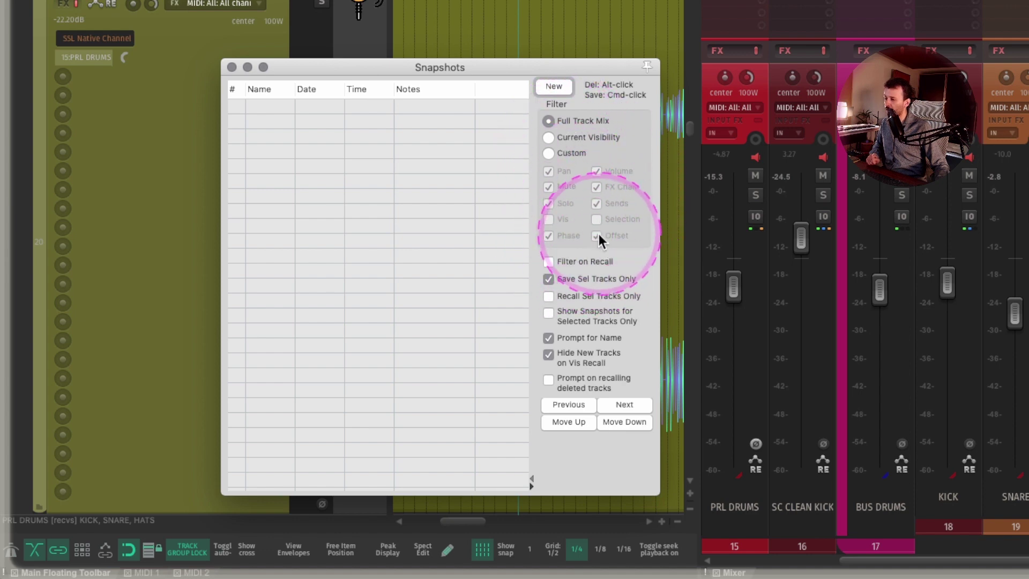
pyautogui.click(554, 87)
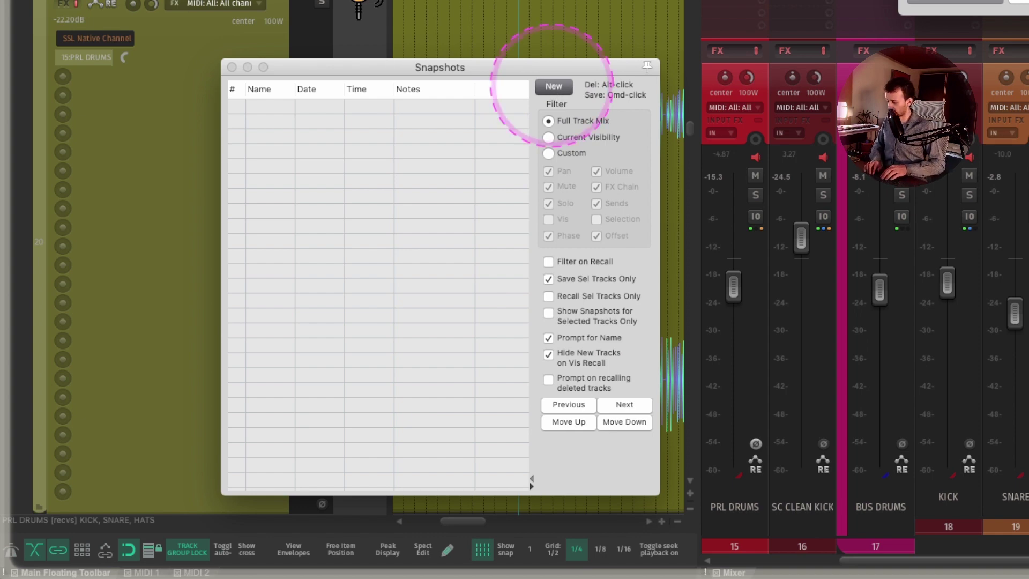
# Export the DRUMS TEST snapshot as DRUMS TEST.SWSSnap into the album mix folder
pyautogui.rightClick(263, 106)
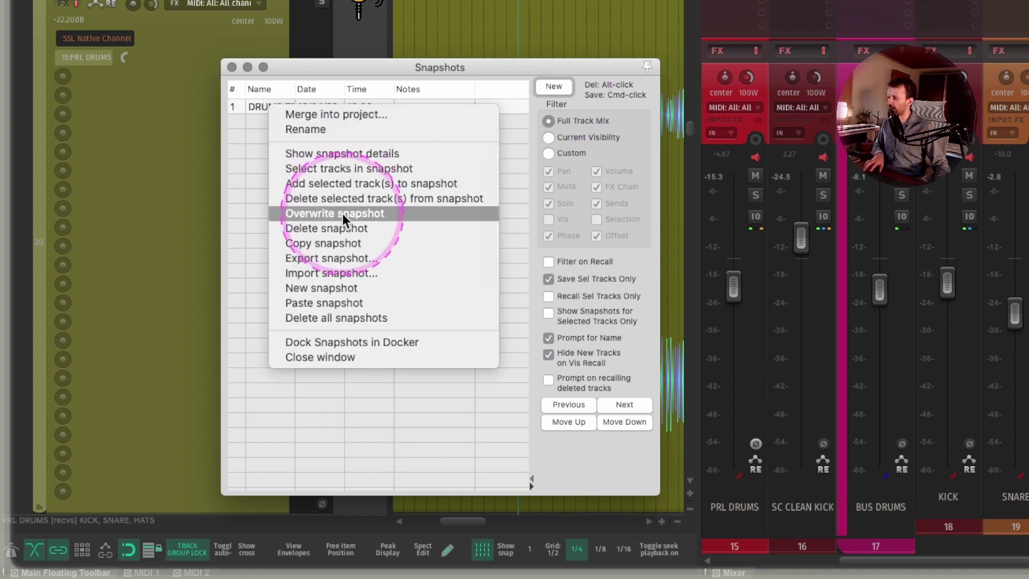
pyautogui.click(346, 259)
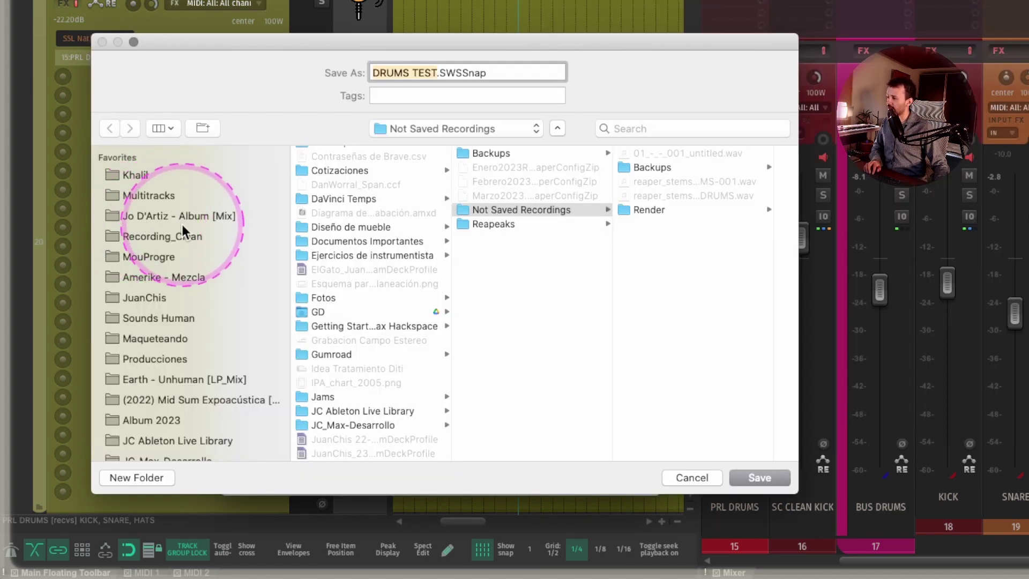
pyautogui.click(184, 217)
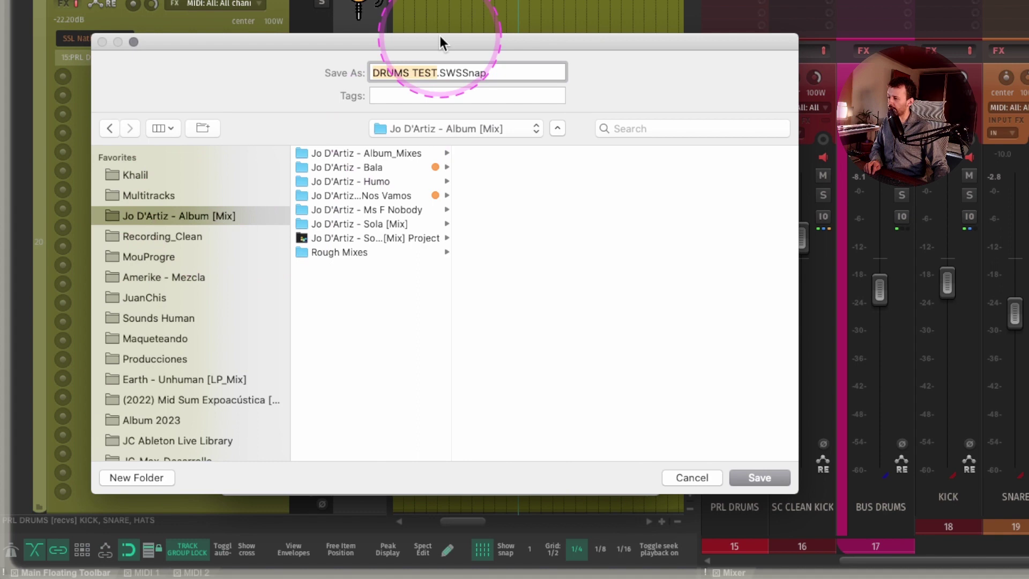
pyautogui.click(760, 477)
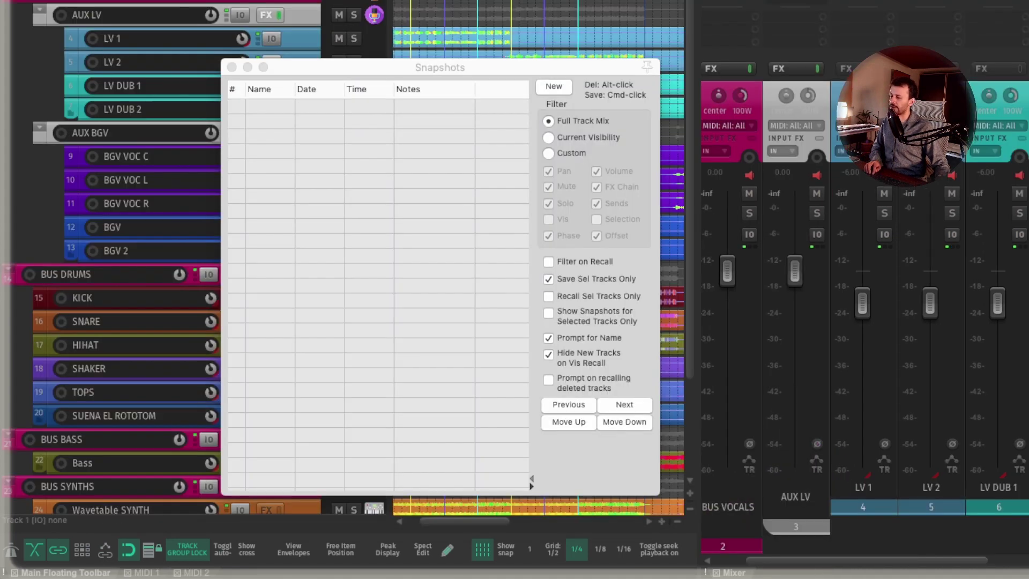
# Load the snapshot file DRUMS TEST.SWSSnap for import into the Ms F Nobody mix project
pyautogui.rightClick(314, 116)
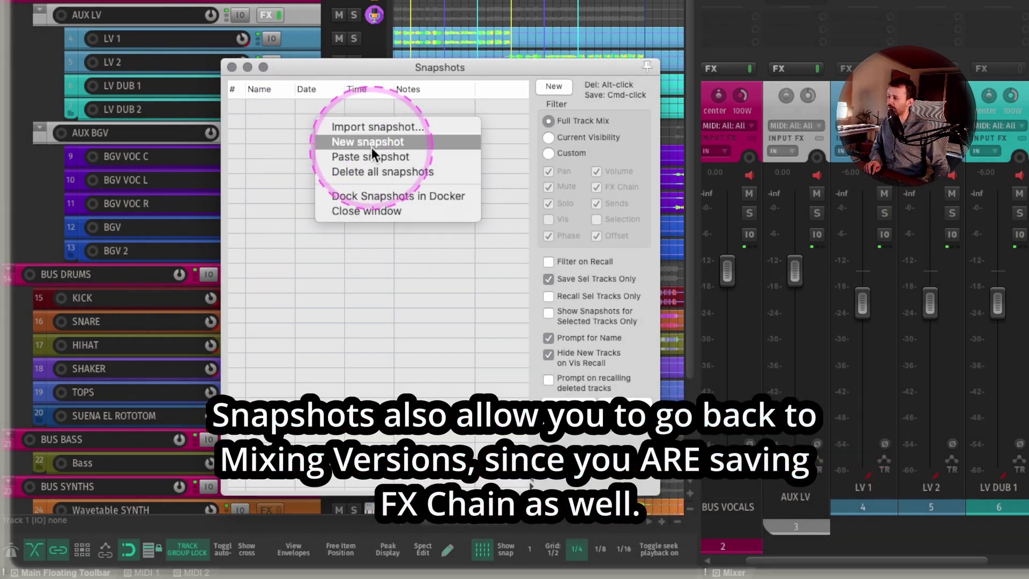
pyautogui.click(380, 129)
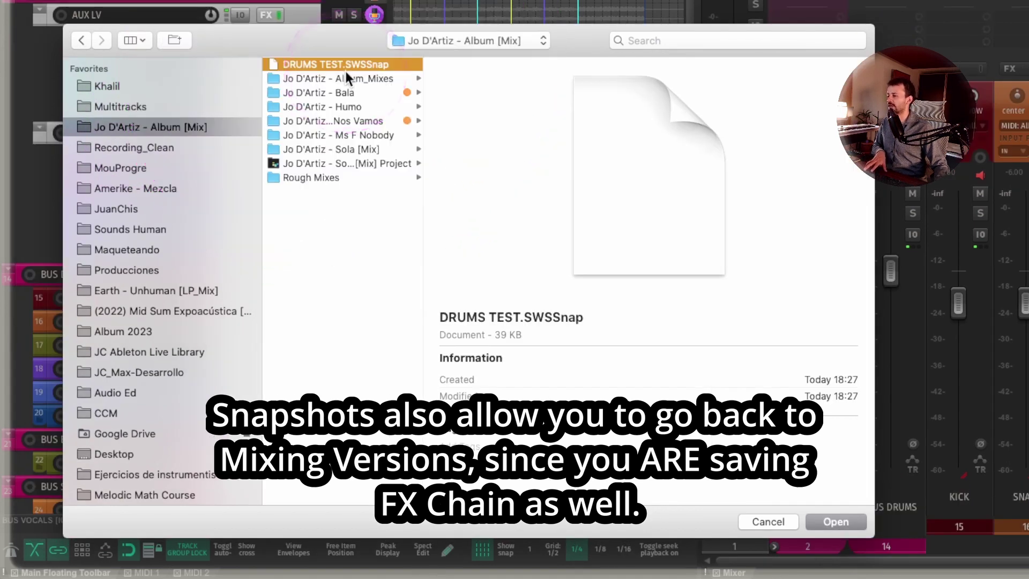
pyautogui.click(836, 522)
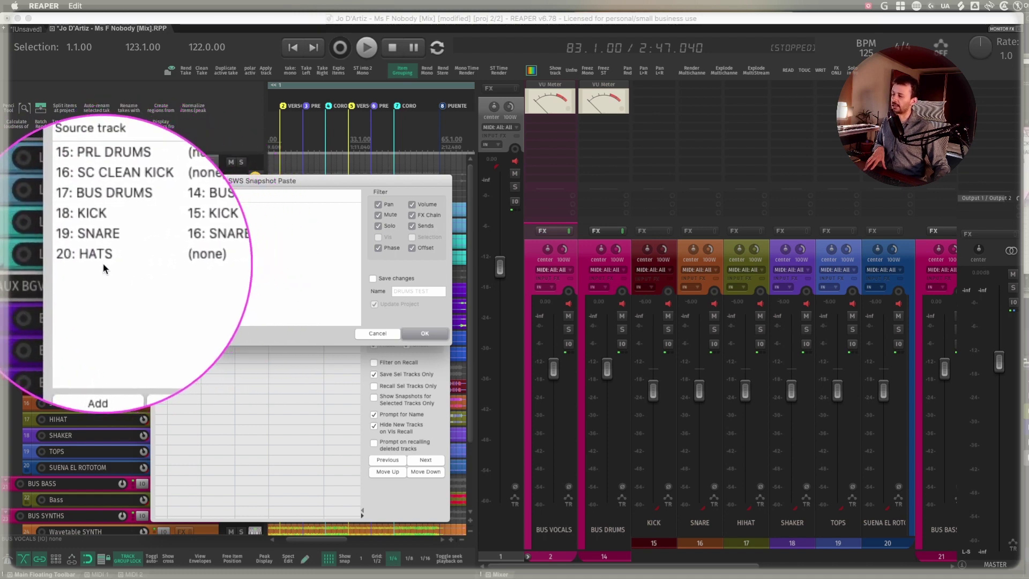
# Map the source track HATS to the destination track 17: HIHAT for the snapshot paste
pyautogui.click(161, 260)
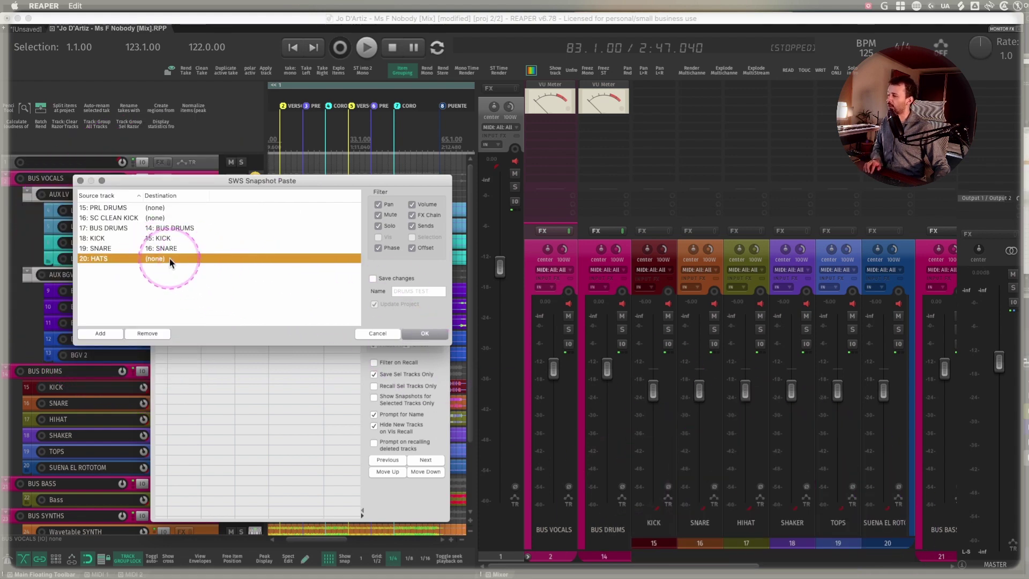
pyautogui.click(155, 259)
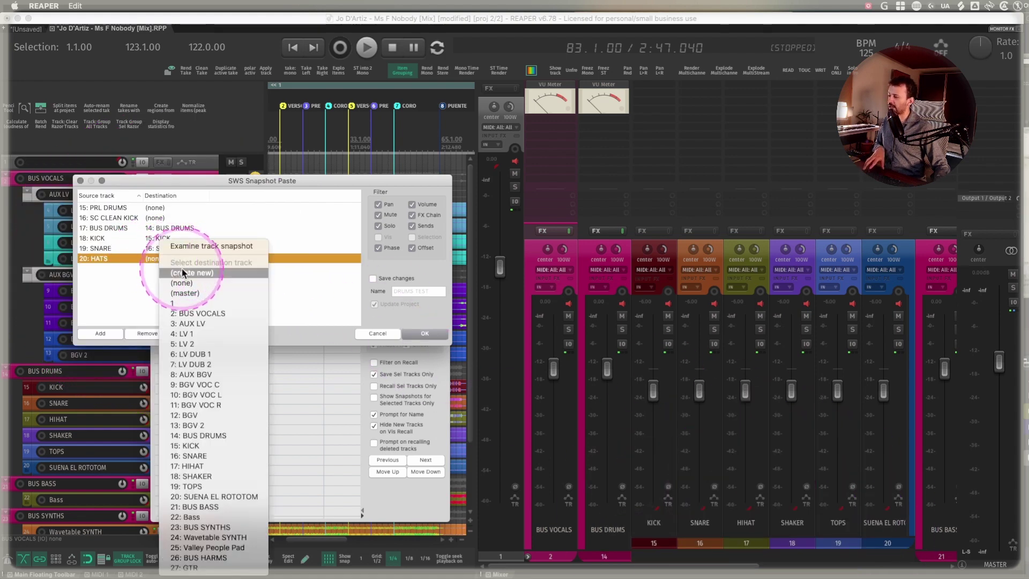
pyautogui.click(203, 465)
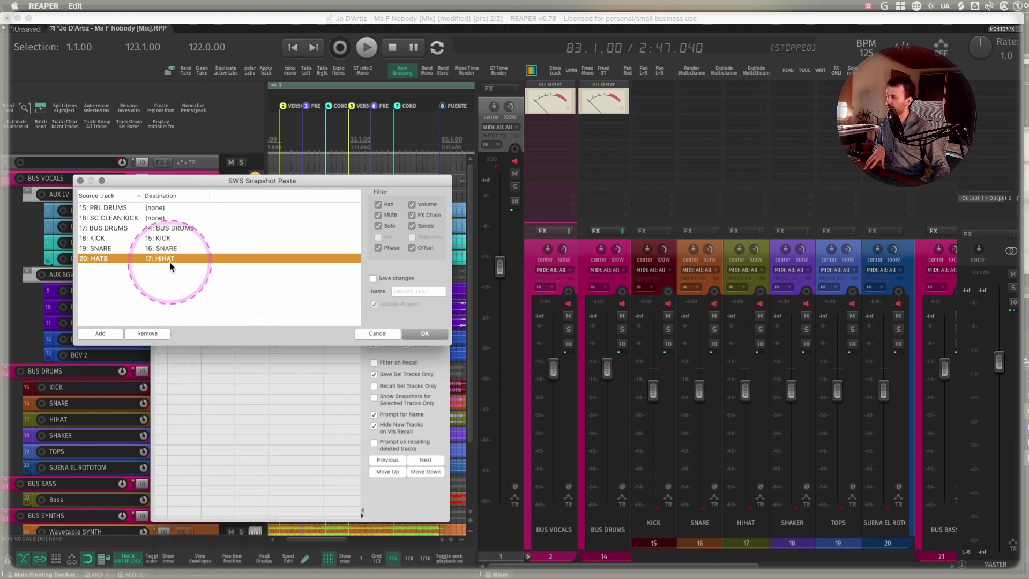
# Set the paste destination of both PRL DRUMS and SC CLEAN KICK to (create new)
pyautogui.click(158, 208)
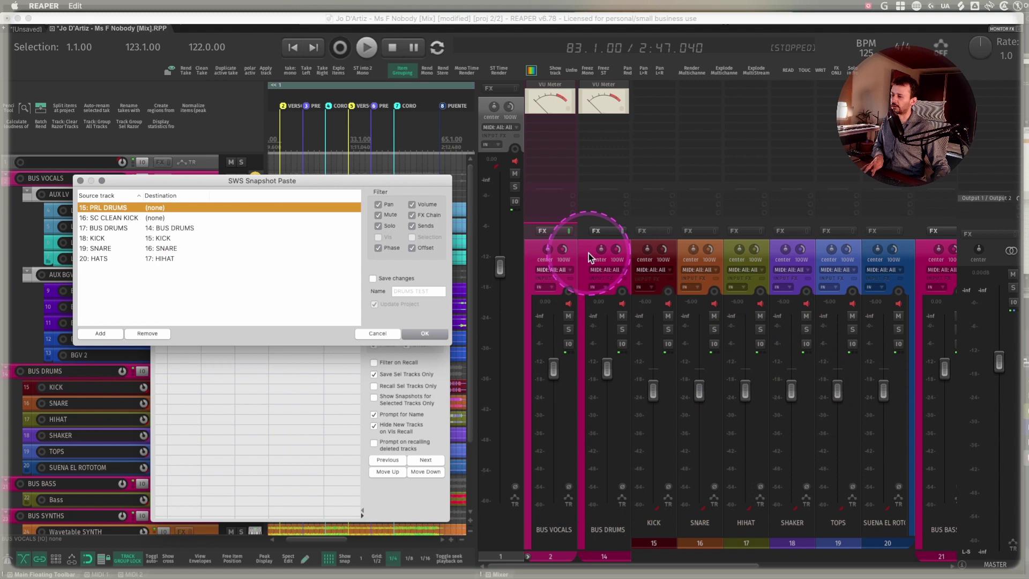
pyautogui.click(155, 208)
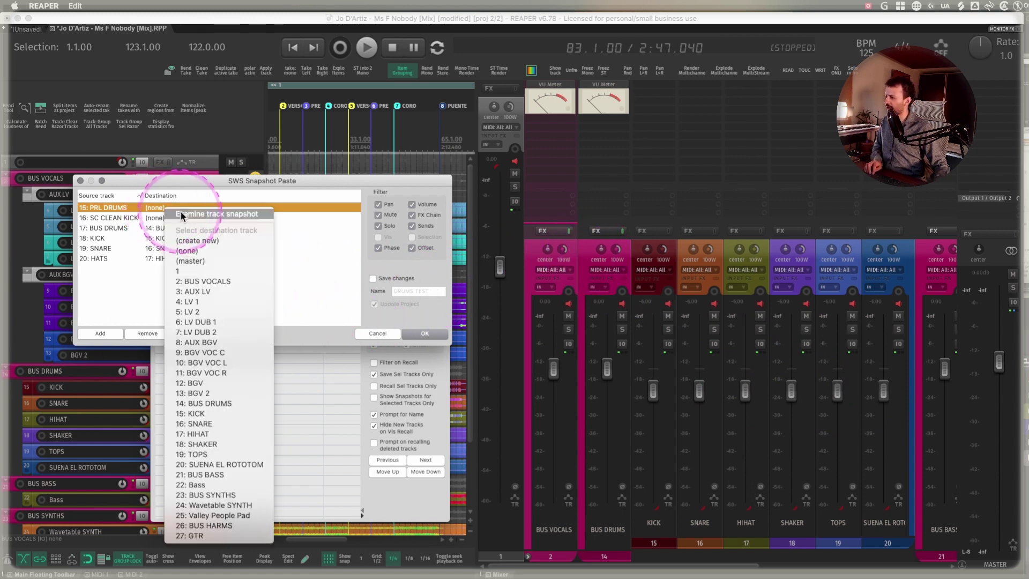
pyautogui.click(208, 239)
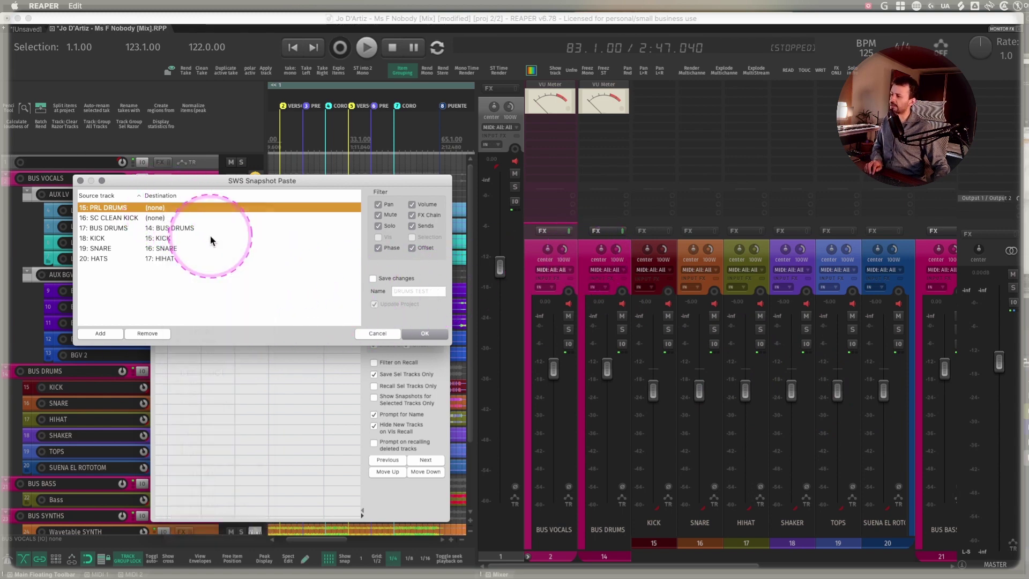
pyautogui.click(148, 218)
pyautogui.click(161, 218)
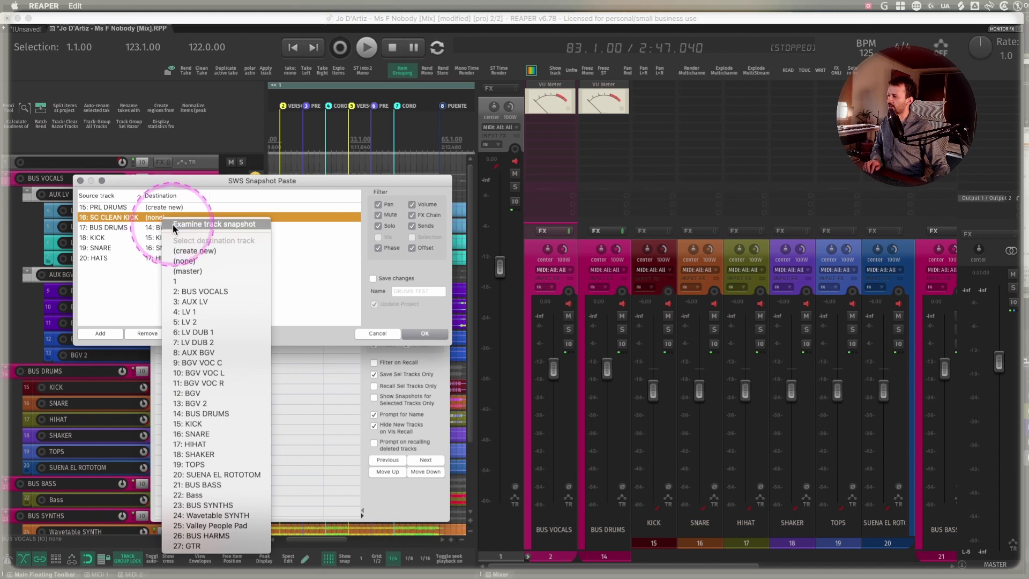
pyautogui.click(187, 252)
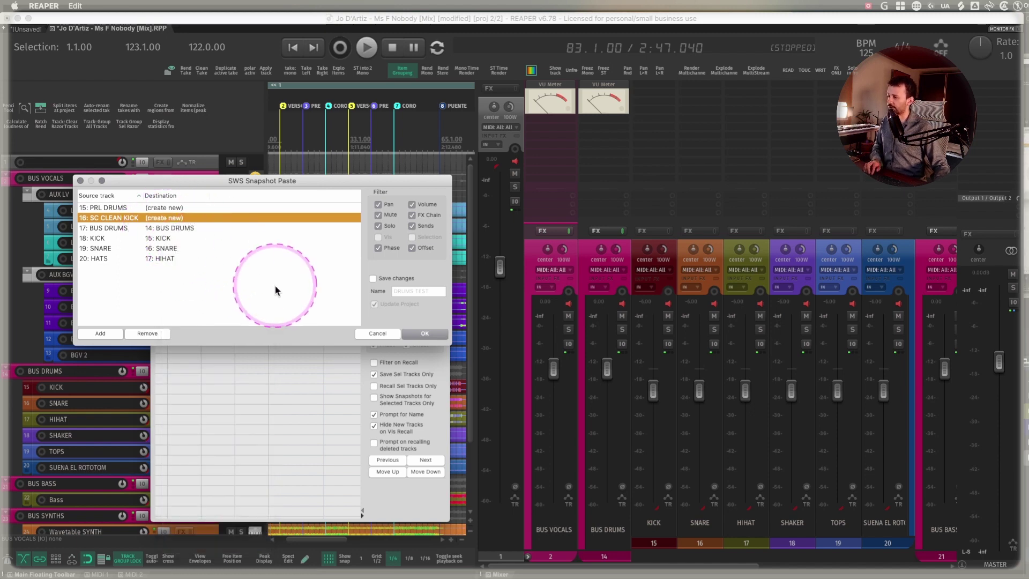
# Apply the snapshot paste, choosing (create new track) as the receive for the missing SC CLEAN KICK send
pyautogui.click(423, 334)
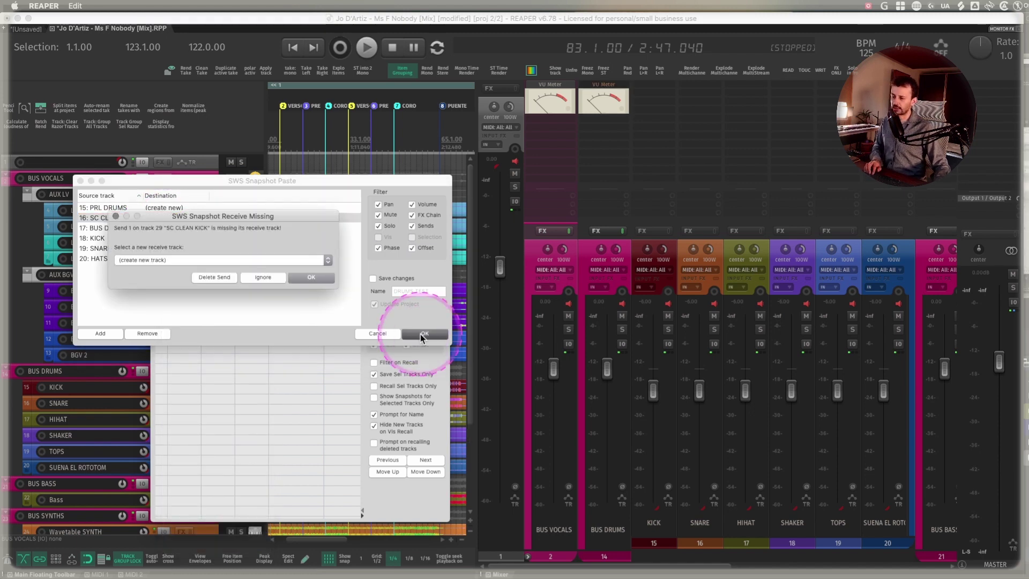
pyautogui.click(147, 263)
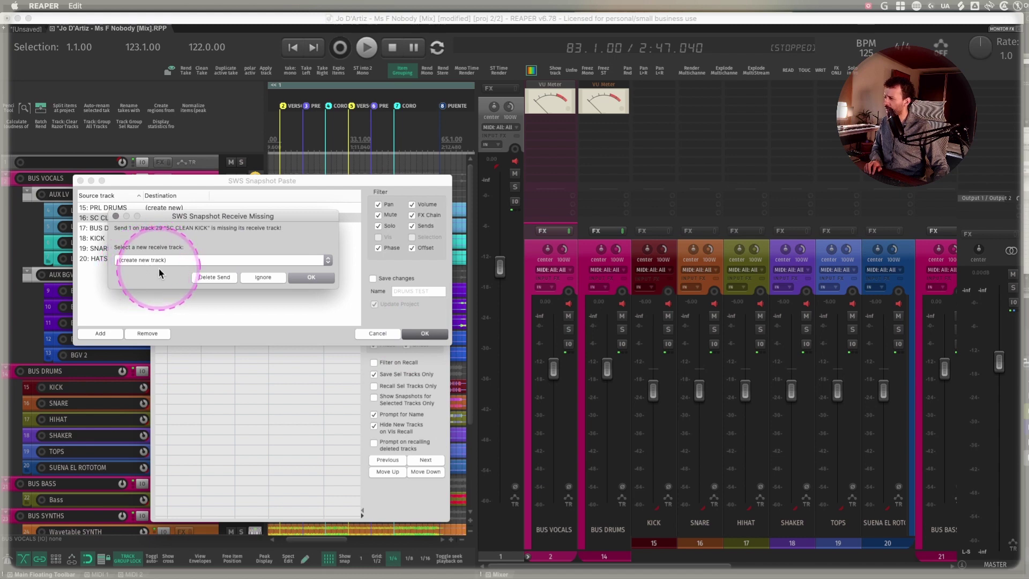
pyautogui.click(317, 277)
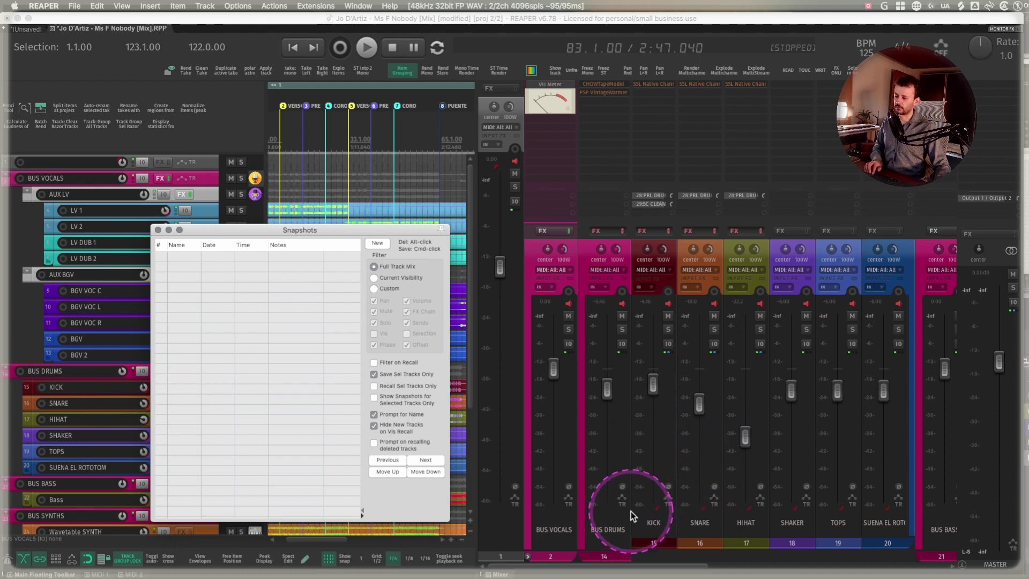
# Move the PRL DRUMS and SC CLEAN KICK tracks to just before BUS DRUMS and close the Snapshots window
pyautogui.click(530, 555)
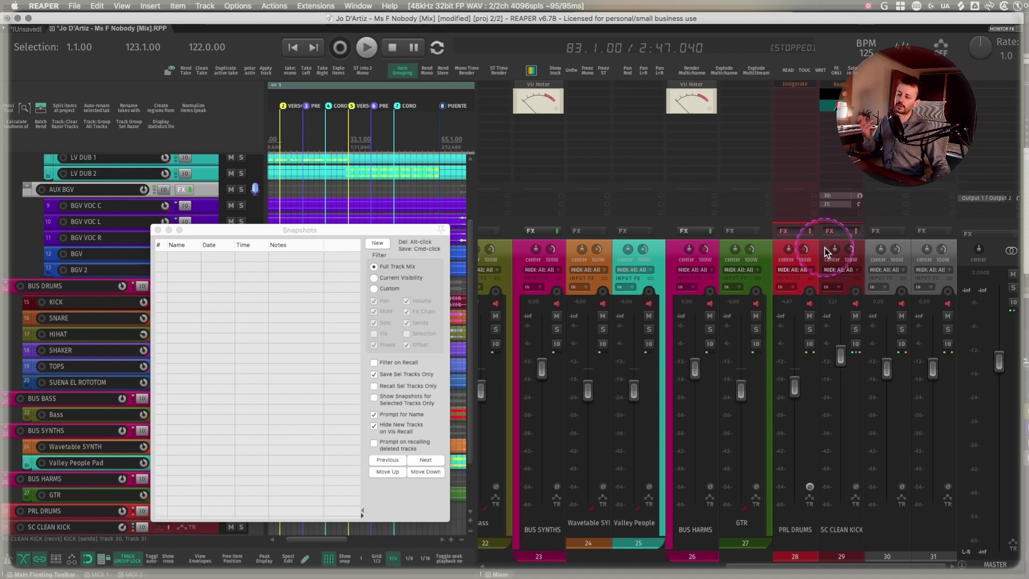
pyautogui.moveTo(825, 248); pyautogui.dragTo(577, 258)
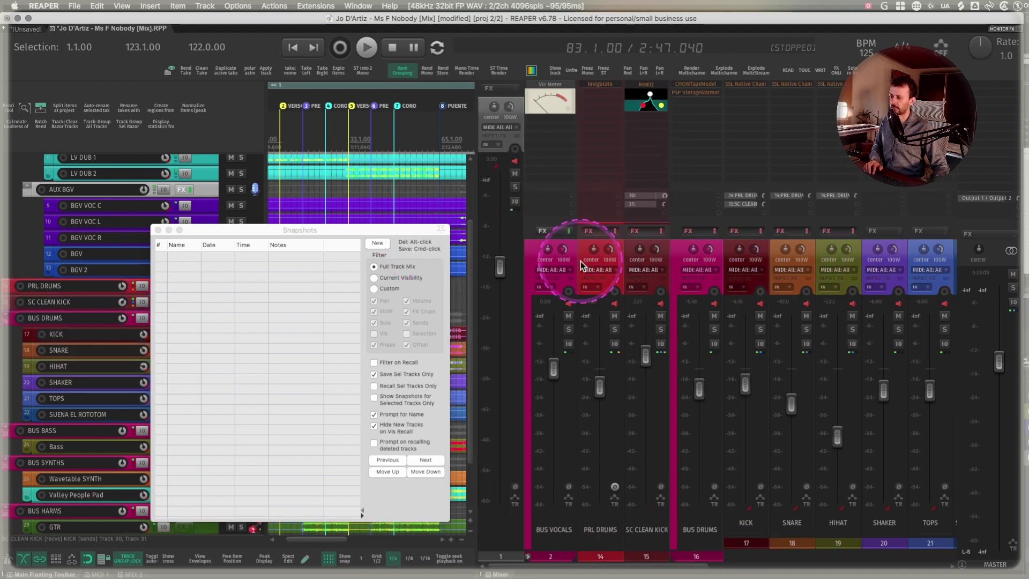
pyautogui.click(411, 253)
pyautogui.click(259, 236)
pyautogui.click(307, 222)
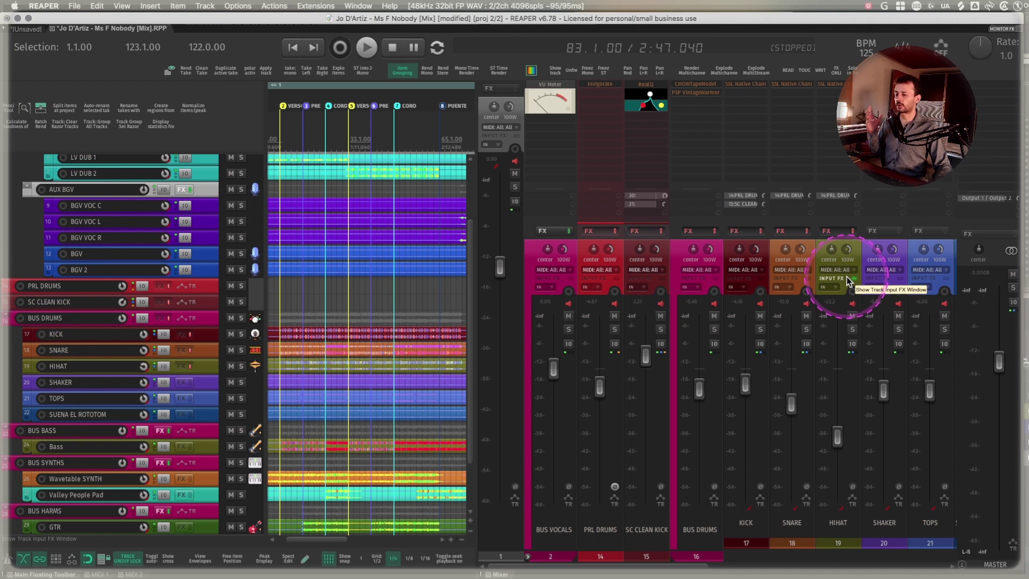
# Select only PRL DRUMS and narrow the docked mixer to widen the arrange area
pyautogui.click(623, 237)
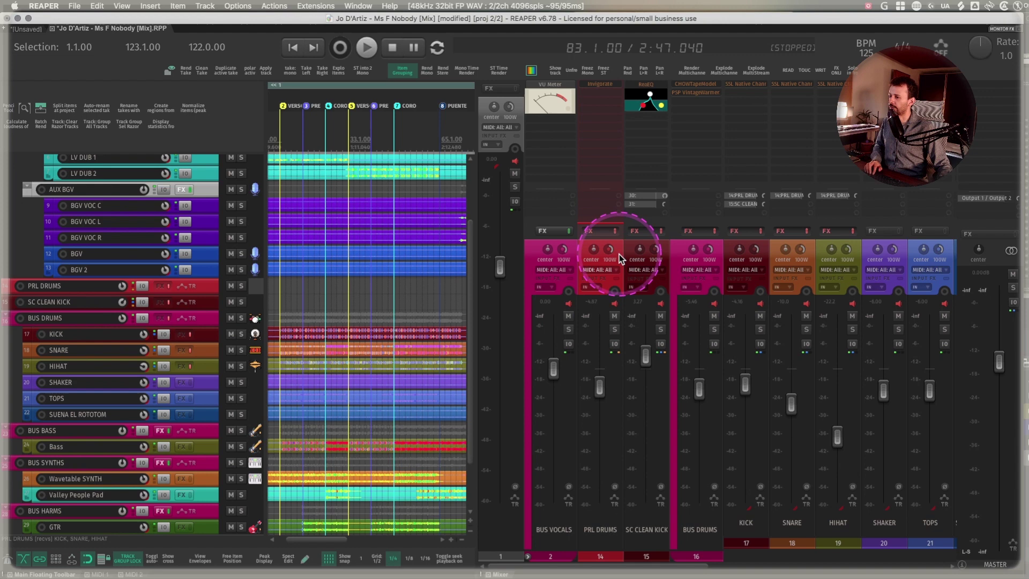
pyautogui.moveTo(604, 258); pyautogui.dragTo(577, 259)
pyautogui.scroll(3, 172, 287)
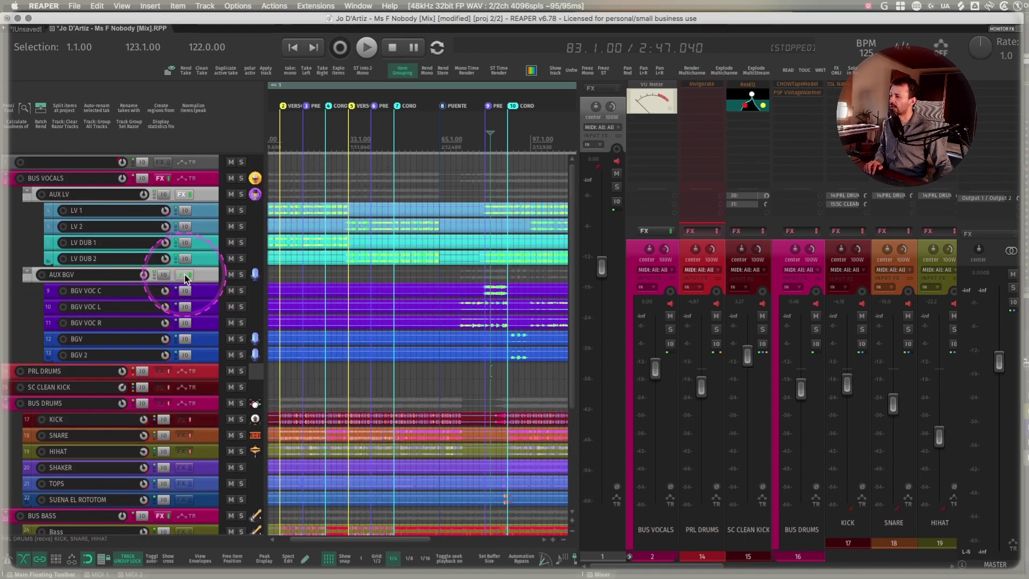
# Examine the LV 2 vocal and KICK waveforms up close around VERSO 2
pyautogui.hscroll(5, 349, 229)
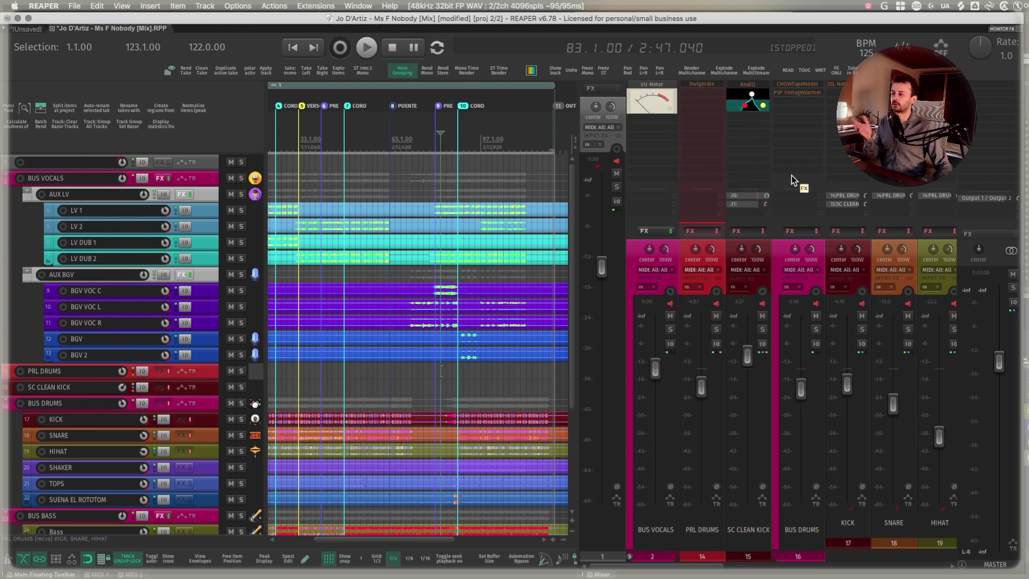
pyautogui.click(384, 231)
pyautogui.hscroll(-3, 384, 231)
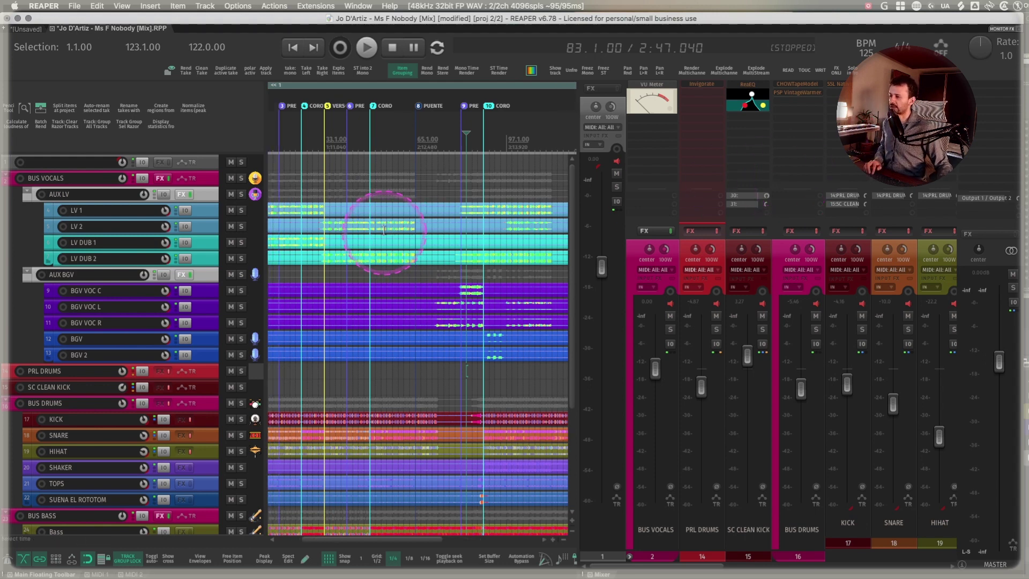
pyautogui.hscroll(-1, 384, 231)
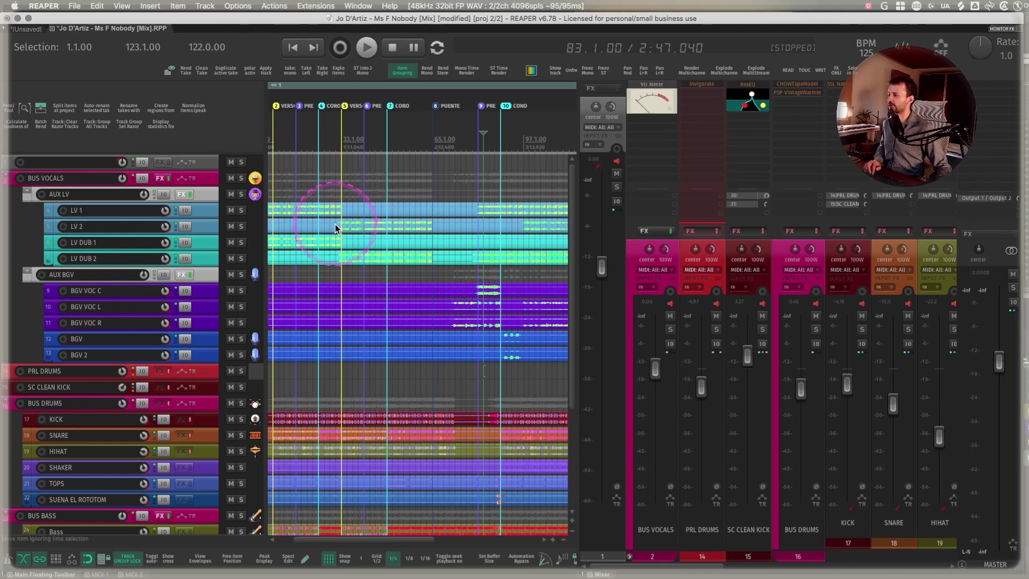
pyautogui.press('z')
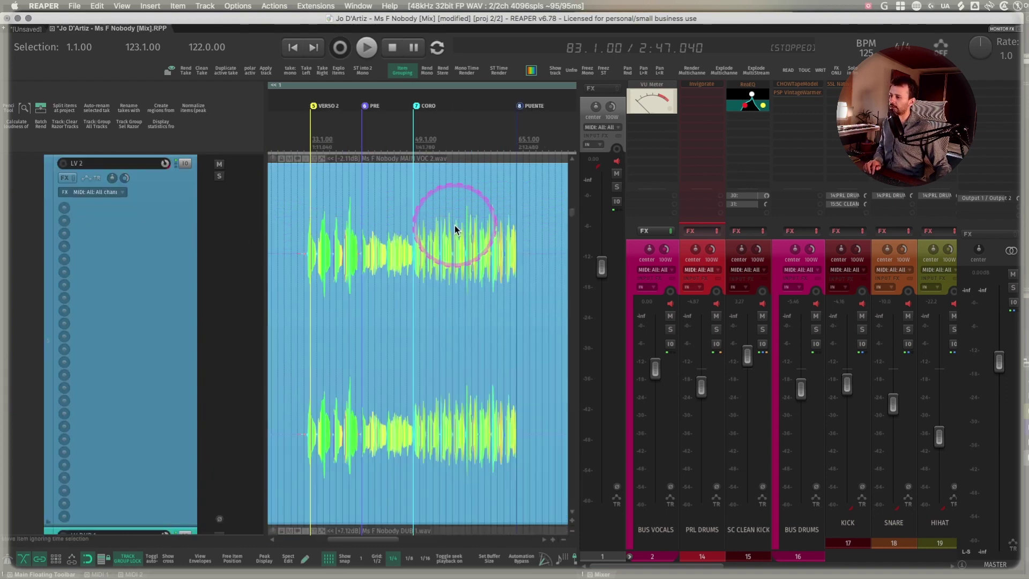
pyautogui.press('z')
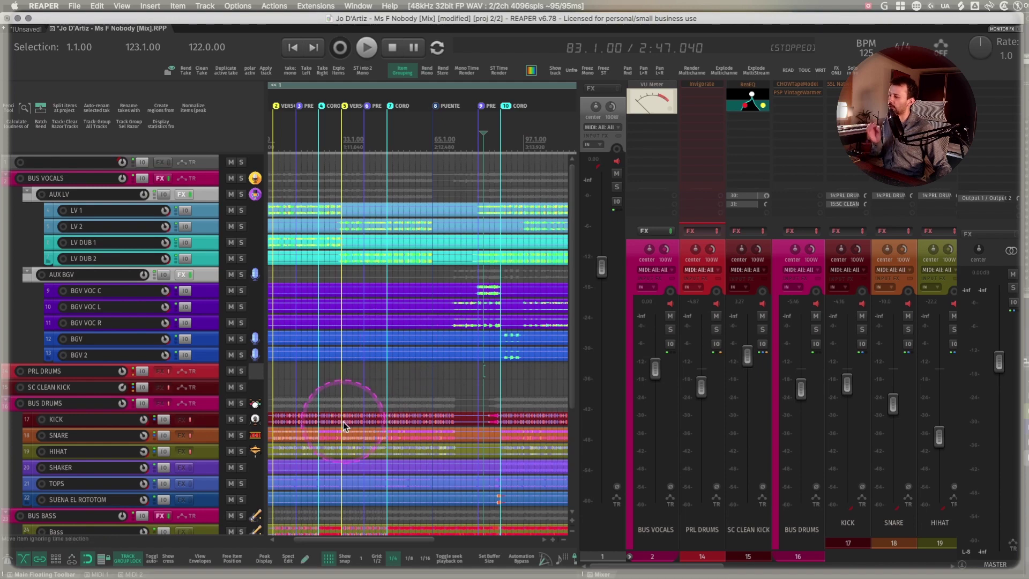
pyautogui.press('z')
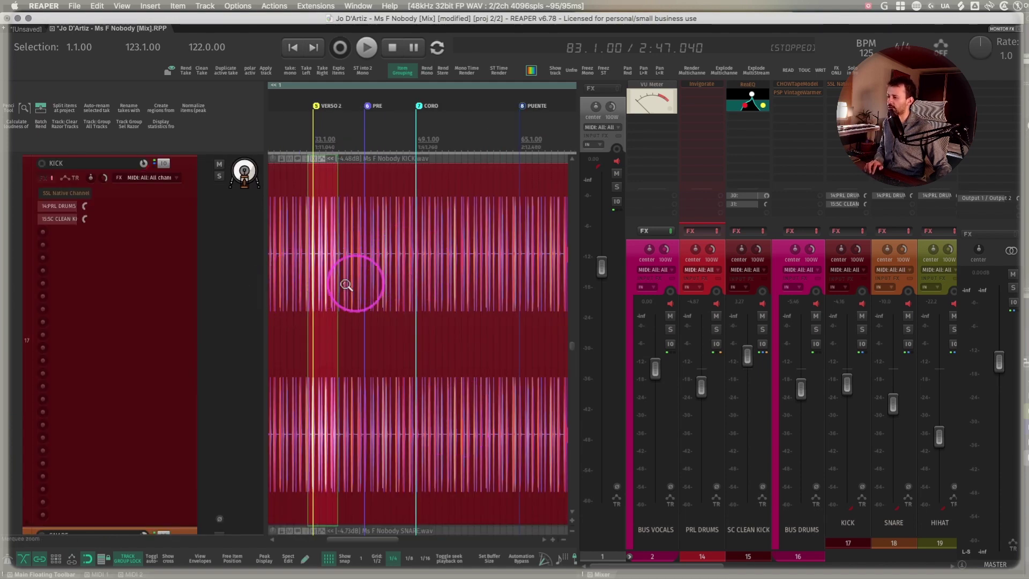
pyautogui.scroll(3, 346, 242)
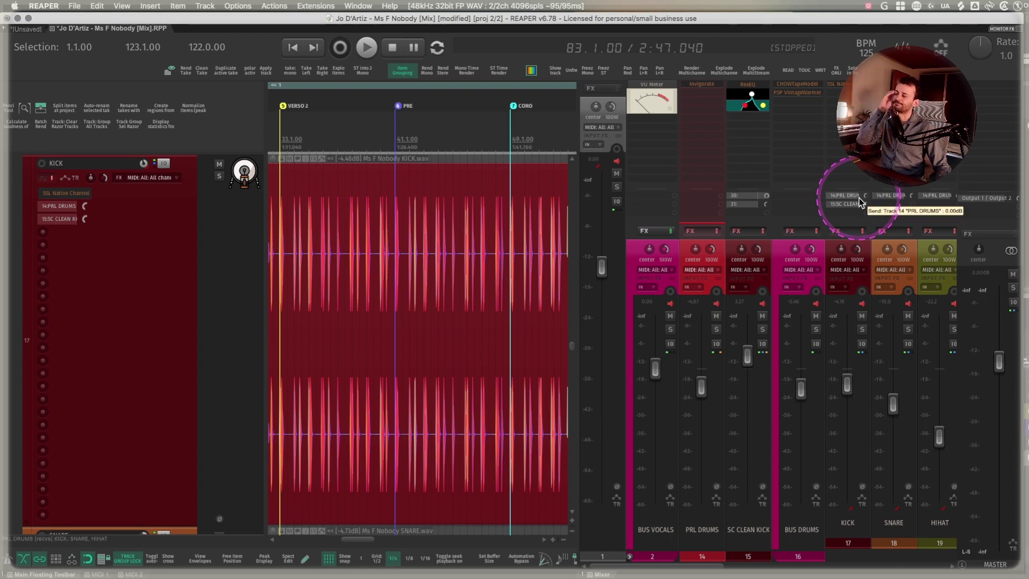
# Enable the BUS DRUMS effects chain with CHOWTapeModel and PSP VintageWarmer, and review the drum channels in the mixer
pyautogui.click(820, 253)
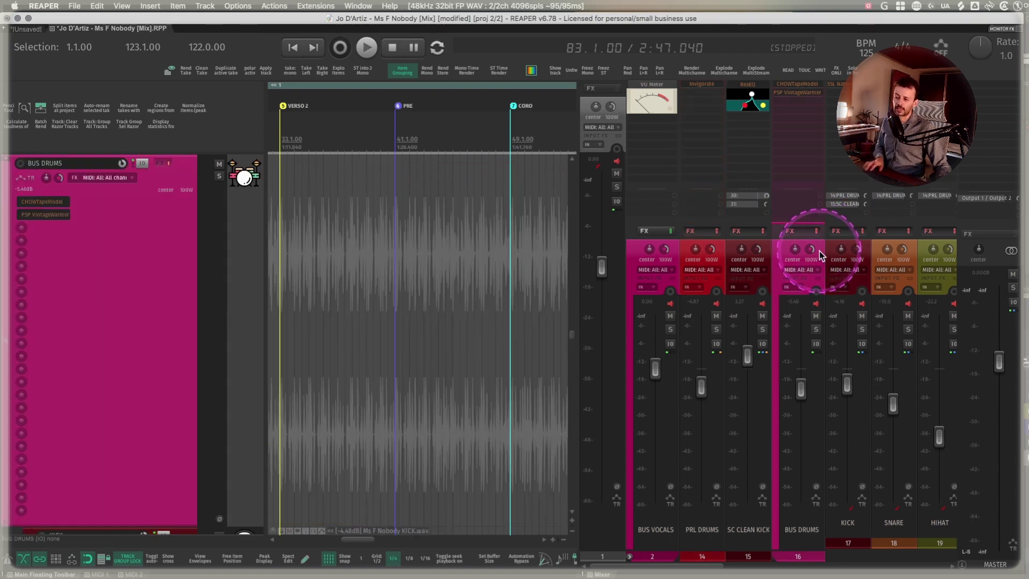
pyautogui.press('b')
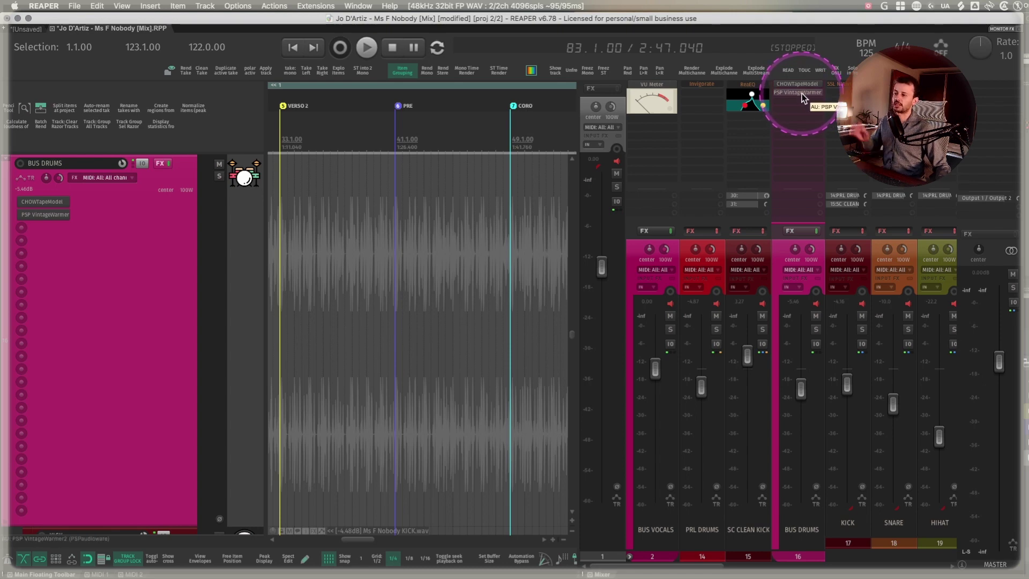
pyautogui.hscroll(2, 851, 371)
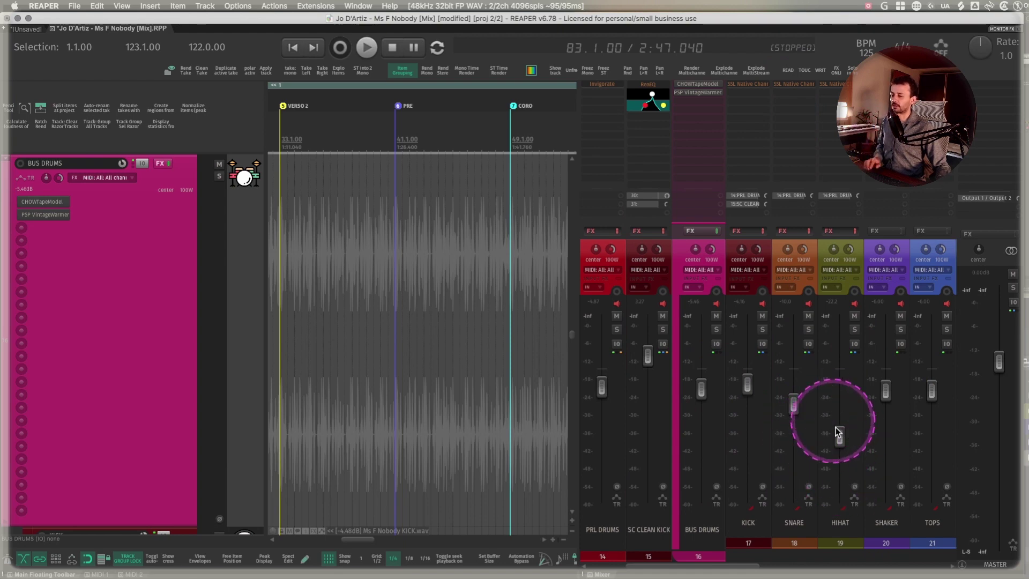
pyautogui.hscroll(-2, 815, 449)
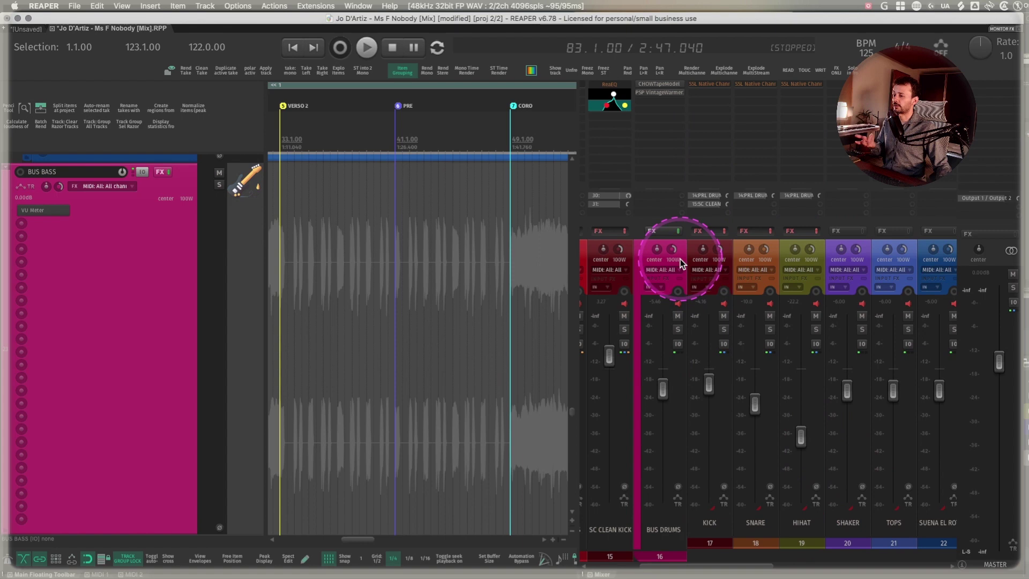
pyautogui.click(763, 330)
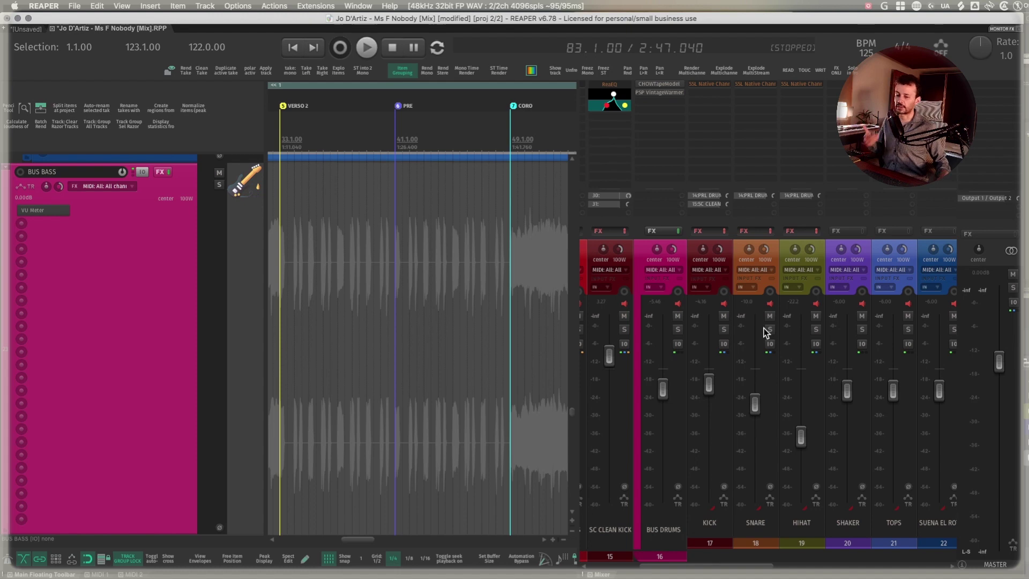
pyautogui.click(185, 335)
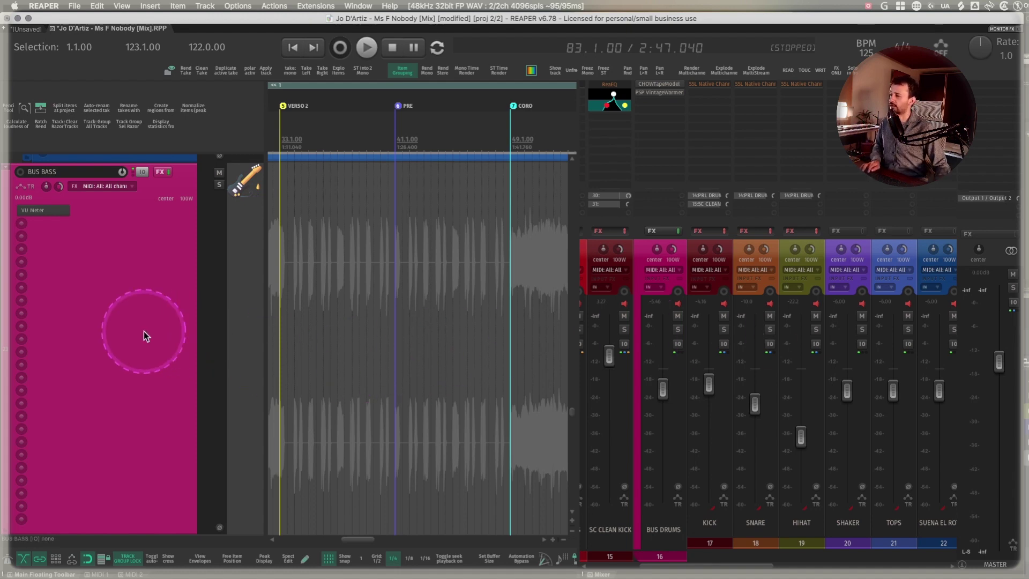
pyautogui.click(307, 7)
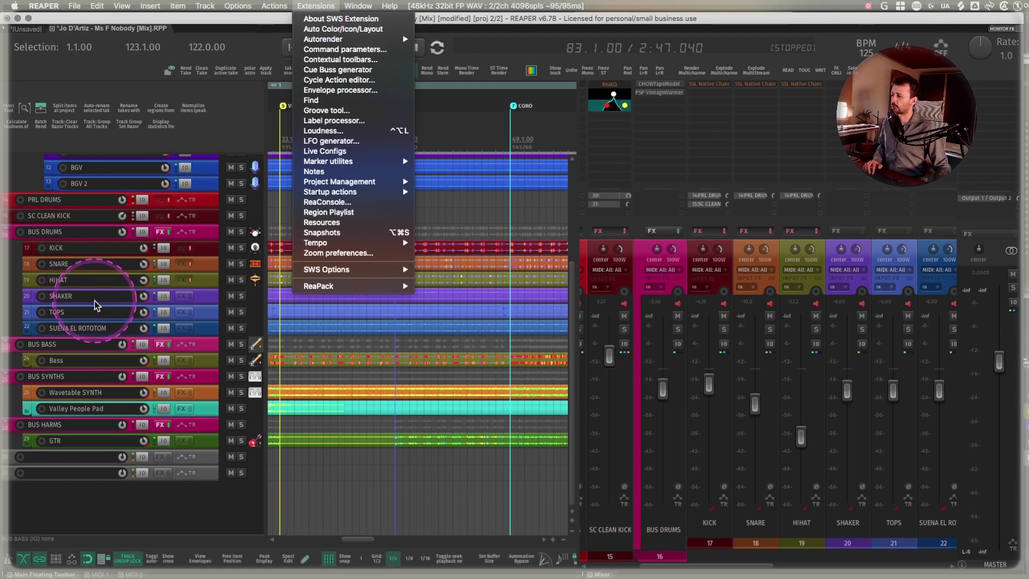
pyautogui.click(125, 93)
# Run the action SWS: Export formatted marker list to file and save it as TEST MARKERS.txt in the album mix folder
pyautogui.scroll(-10, 374, 127)
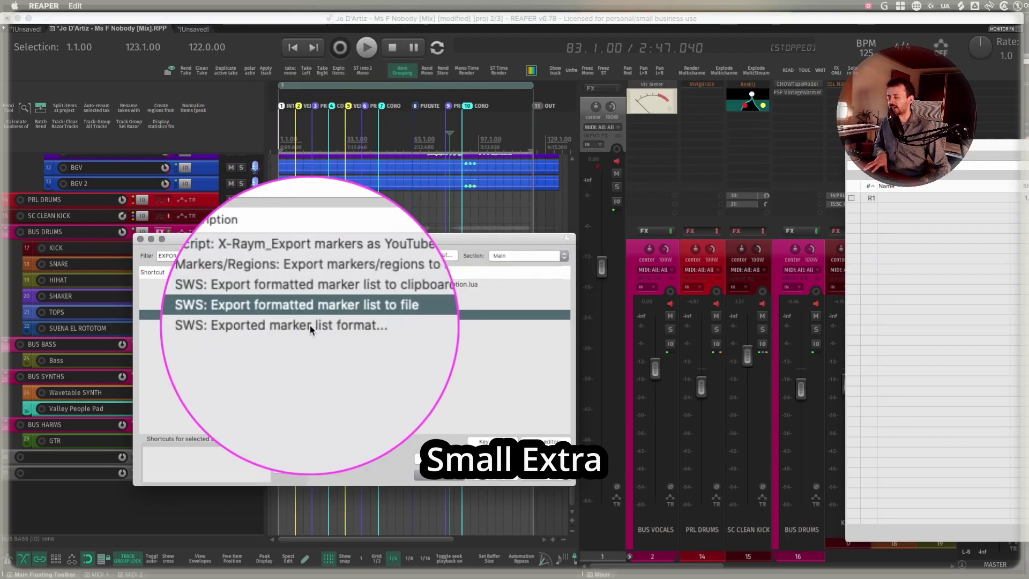
pyautogui.click(441, 473)
pyautogui.write('TEST')
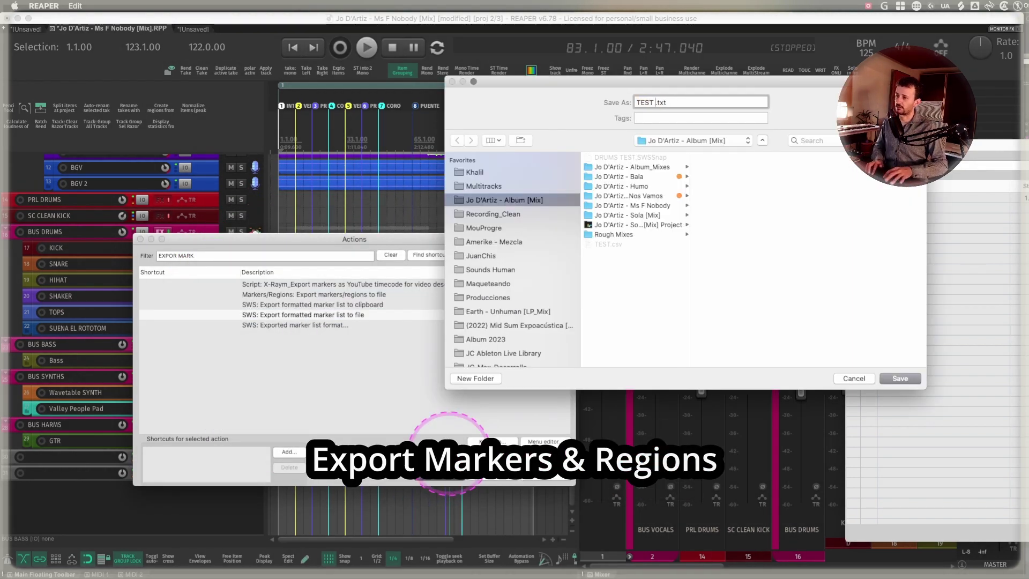
pyautogui.write('MARKER')
pyautogui.press('Return')
# Filter the actions by EXPOR REGIO and run Markers/Regions: Export markers/regions to file, saving as TES.csv in the Ms F Nobody folder
pyautogui.doubleClick(208, 257)
pyautogui.write('REGIO')
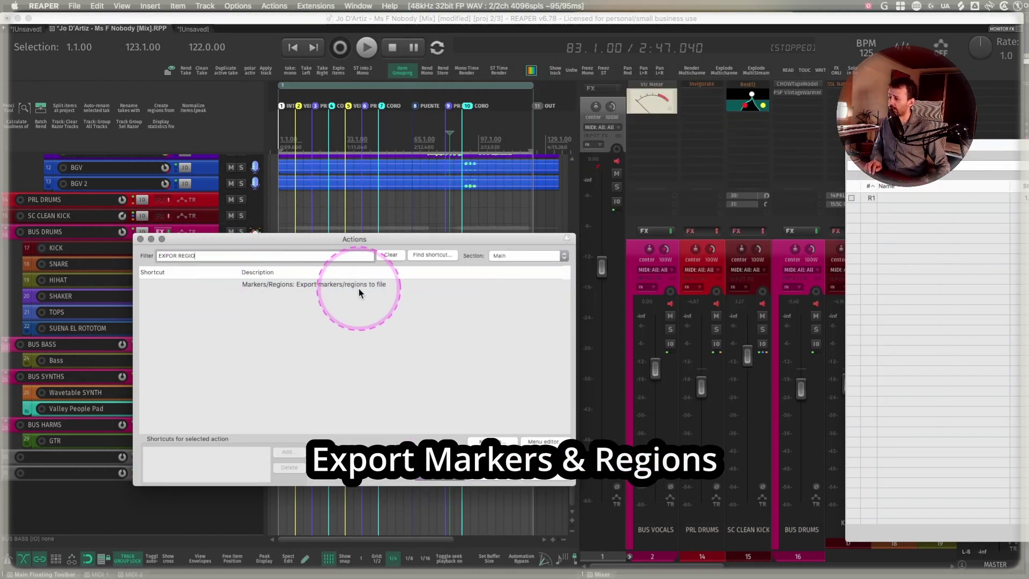
pyautogui.click(360, 288)
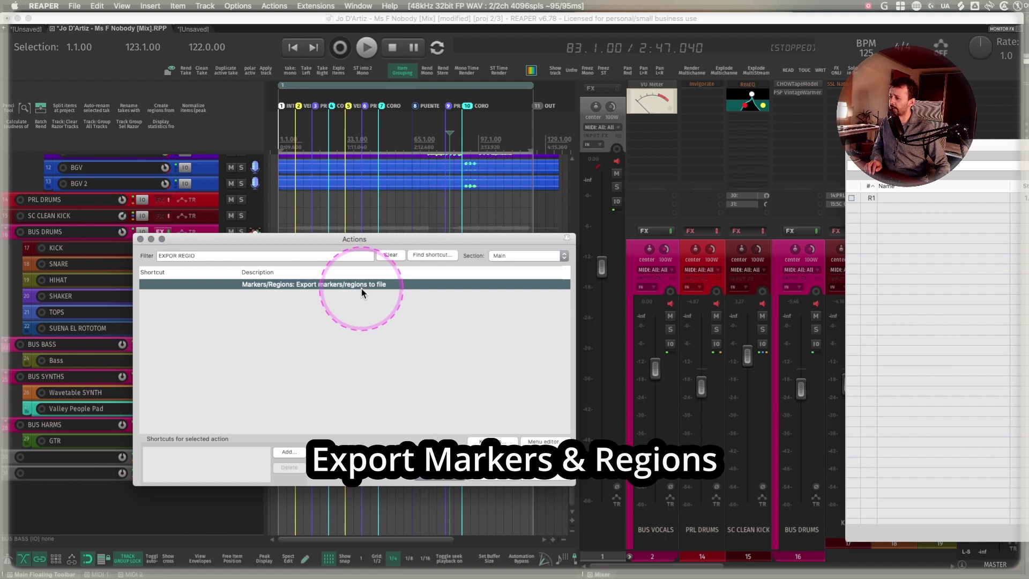
pyautogui.click(437, 475)
pyautogui.write('TEST REGIONT.csv')
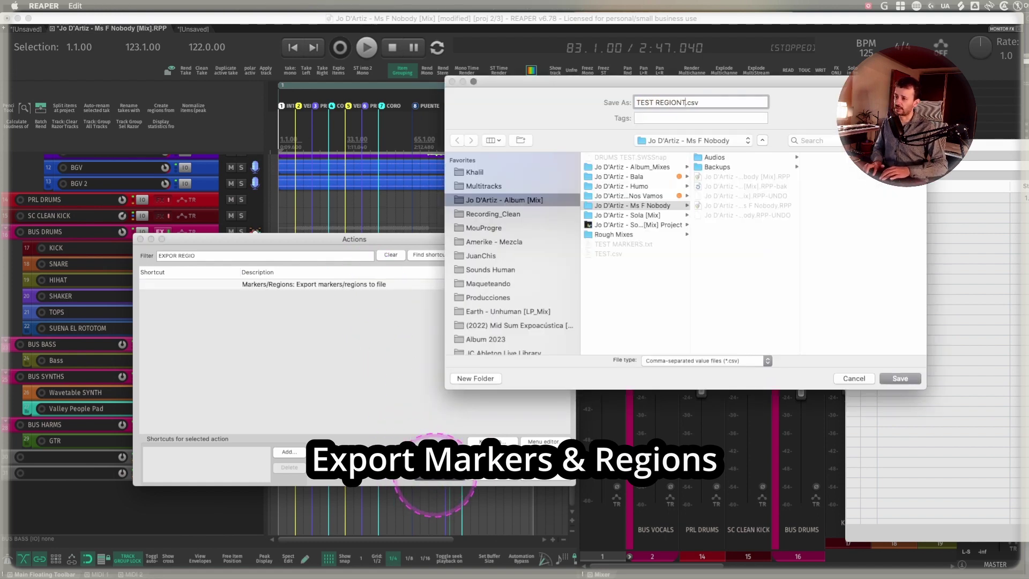
pyautogui.press('Return')
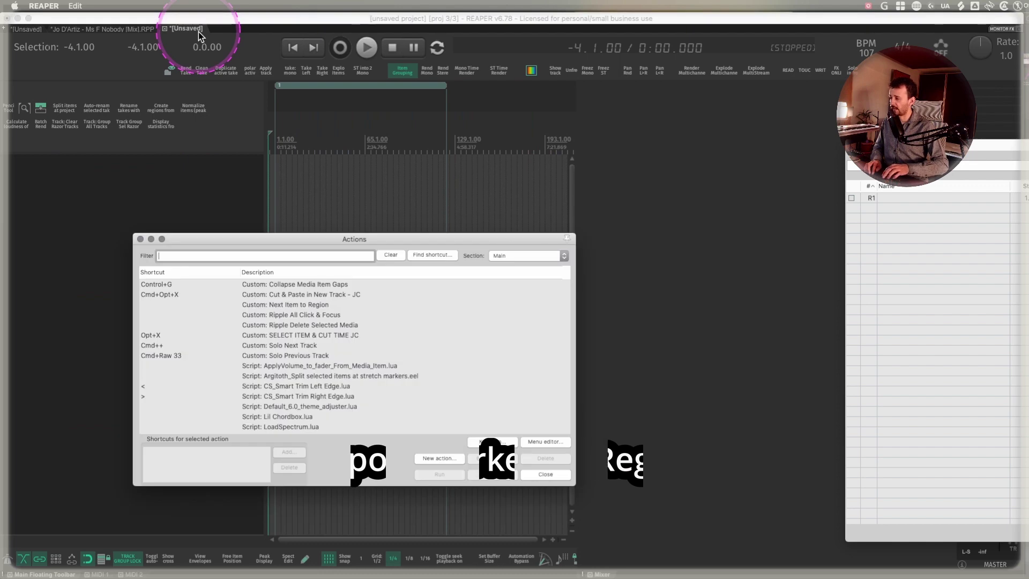
# In an empty project tab, filter the actions by IMPORT MARK and run Markers/Regions: Import markers/regions from file (replace all existing)
pyautogui.write('IMPORT')
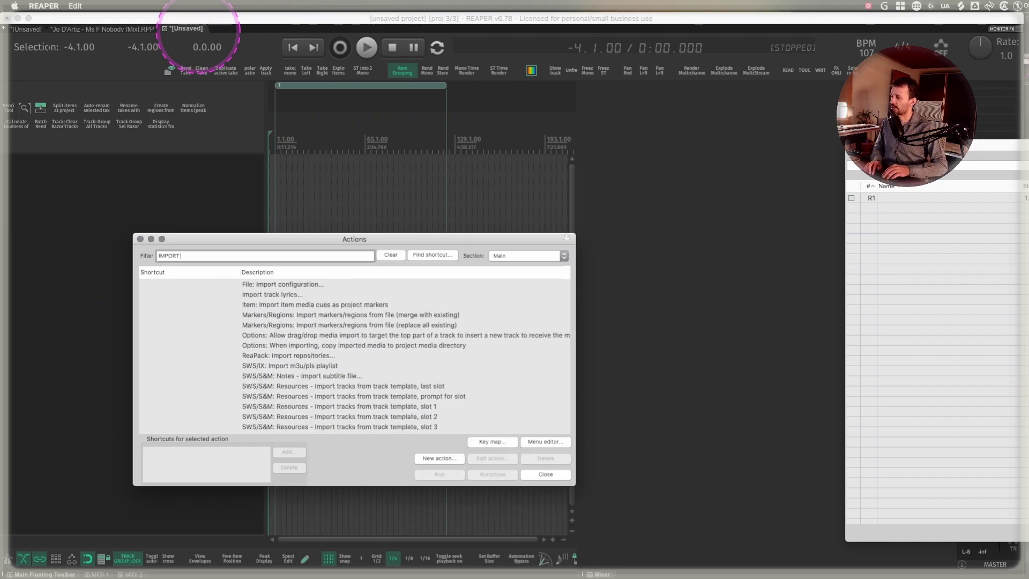
pyautogui.write(' MARK')
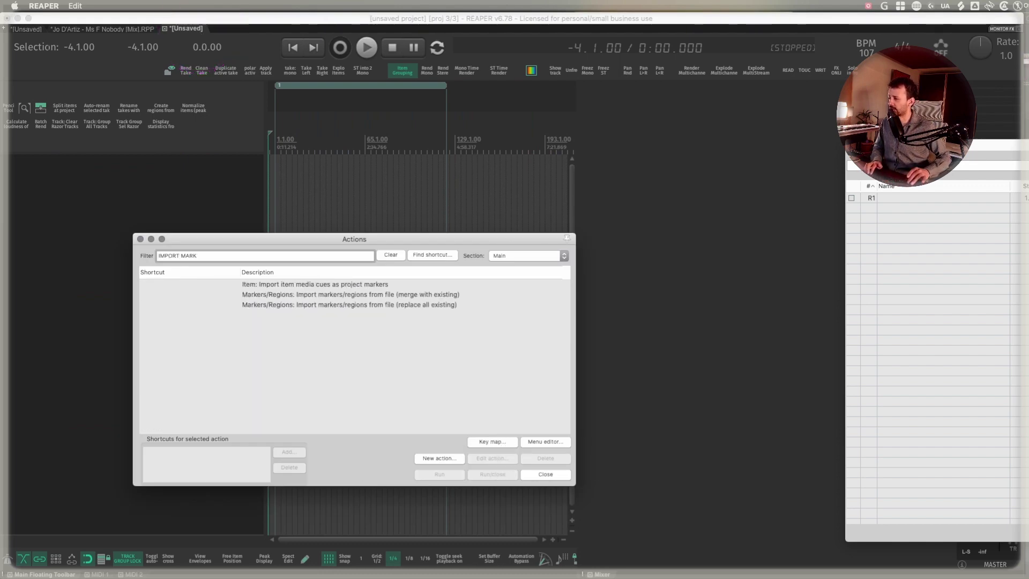
pyautogui.click(427, 305)
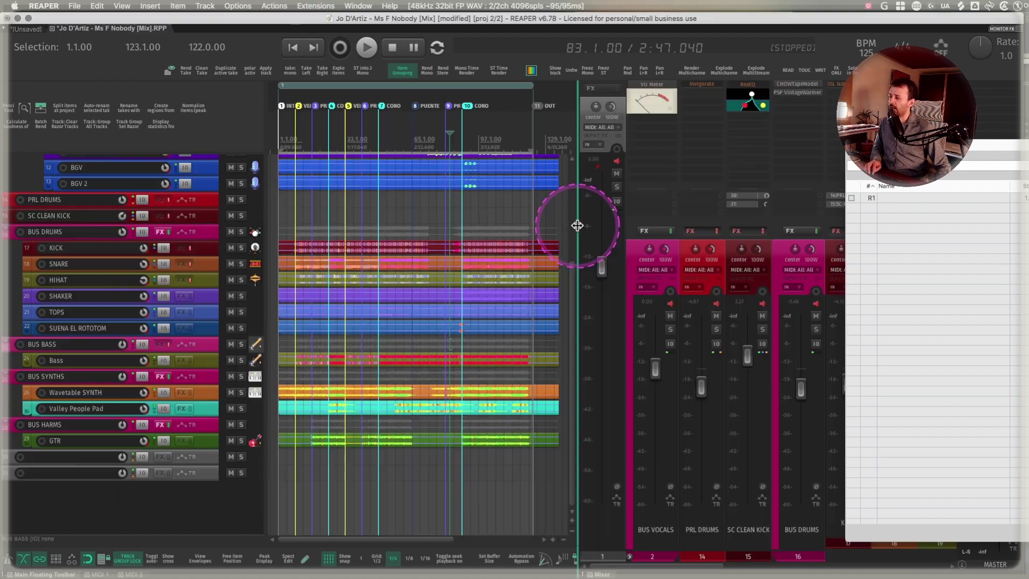
# Widen the arrange view beside the mixer and close the floating region list window
pyautogui.moveTo(577, 225); pyautogui.dragTo(685, 224)
pyautogui.click(200, 67)
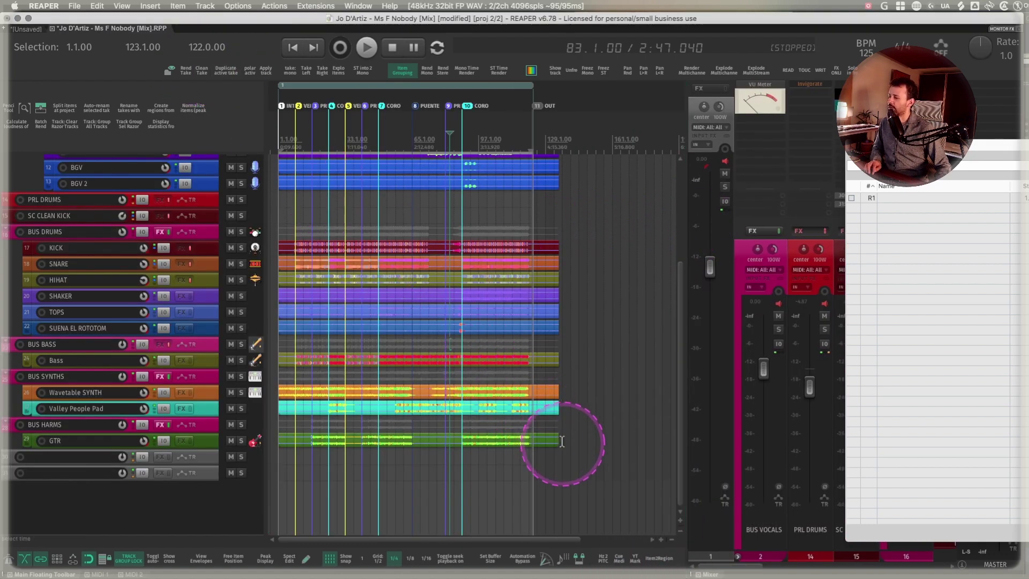
pyautogui.moveTo(561, 454)
pyautogui.mouseDown()
pyautogui.moveTo(208, 124)
pyautogui.moveTo(235, 106)
pyautogui.moveTo(248, 165)
pyautogui.moveTo(276, 159)
pyautogui.moveTo(228, 180)
pyautogui.moveTo(228, 113)
pyautogui.moveTo(225, 203)
pyautogui.moveTo(225, 142)
pyautogui.moveTo(226, 181)
pyautogui.mouseUp()
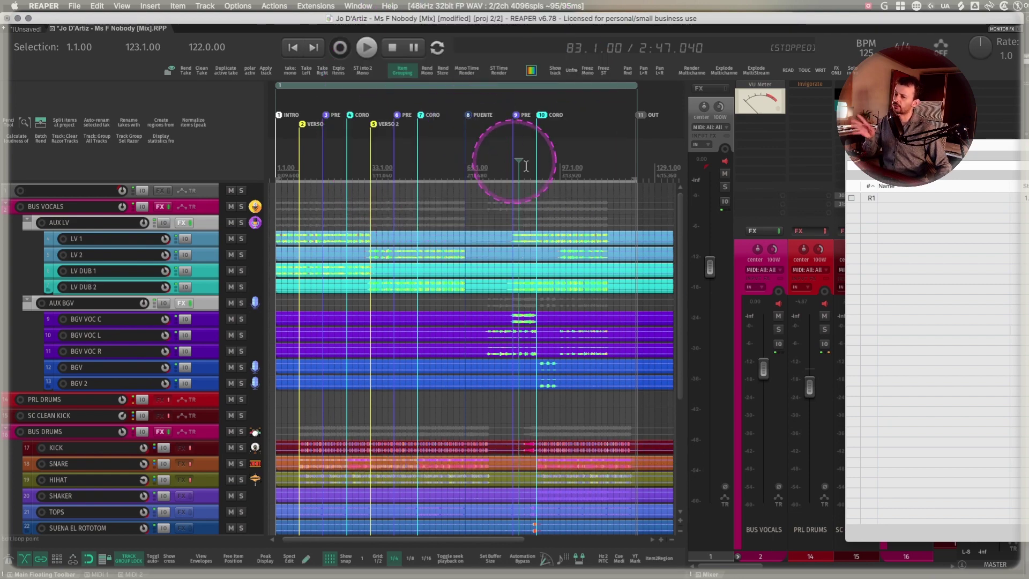
pyautogui.click(853, 145)
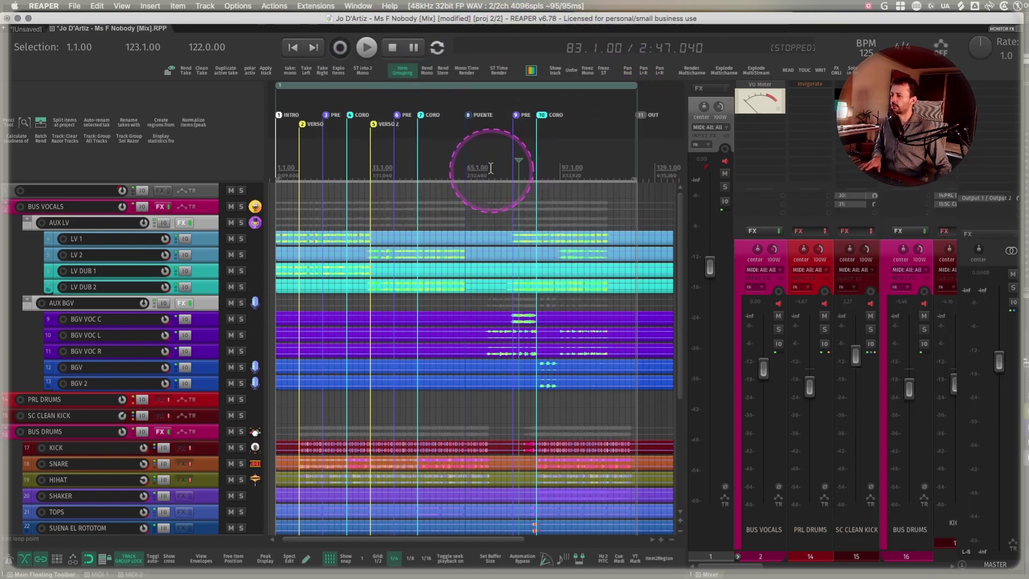
# Add a marker named DELAY VOCALS at 73.1.00 in the PUENTE section and remove it again
pyautogui.click(490, 168)
pyautogui.hotkey('shift', 'm')
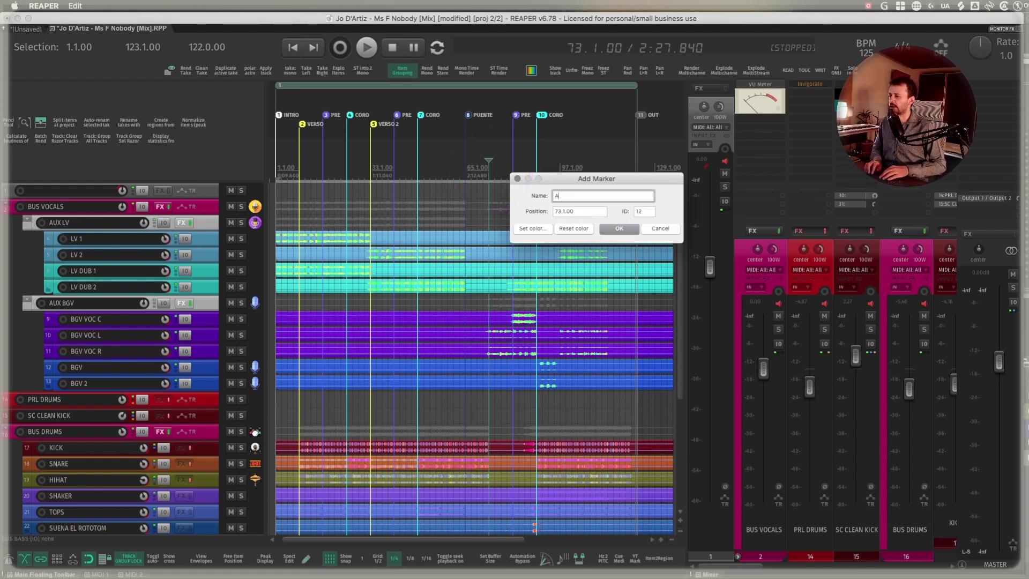
pyautogui.write('AUTOMAIOA')
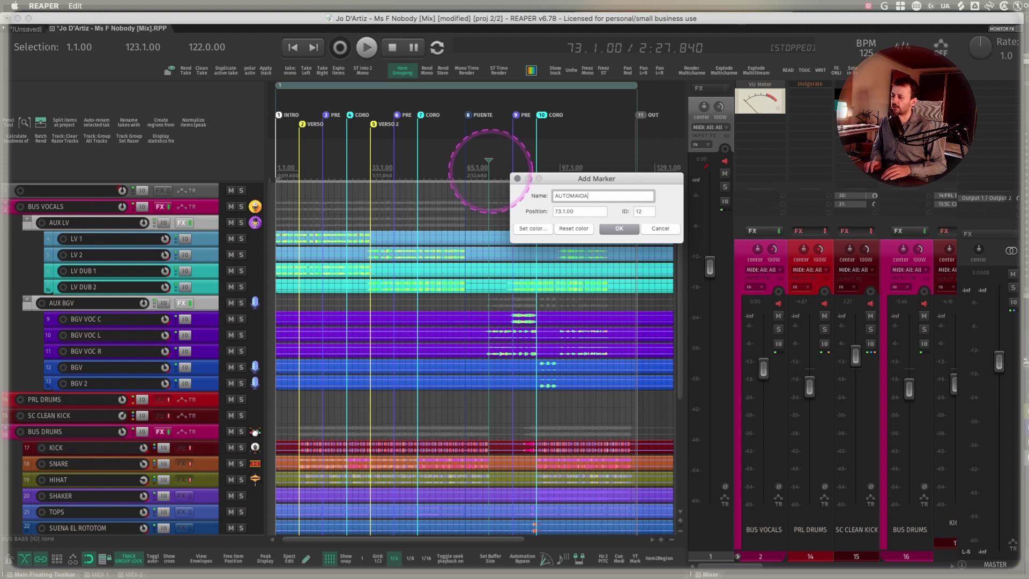
pyautogui.write('ALS')
pyautogui.press('Return')
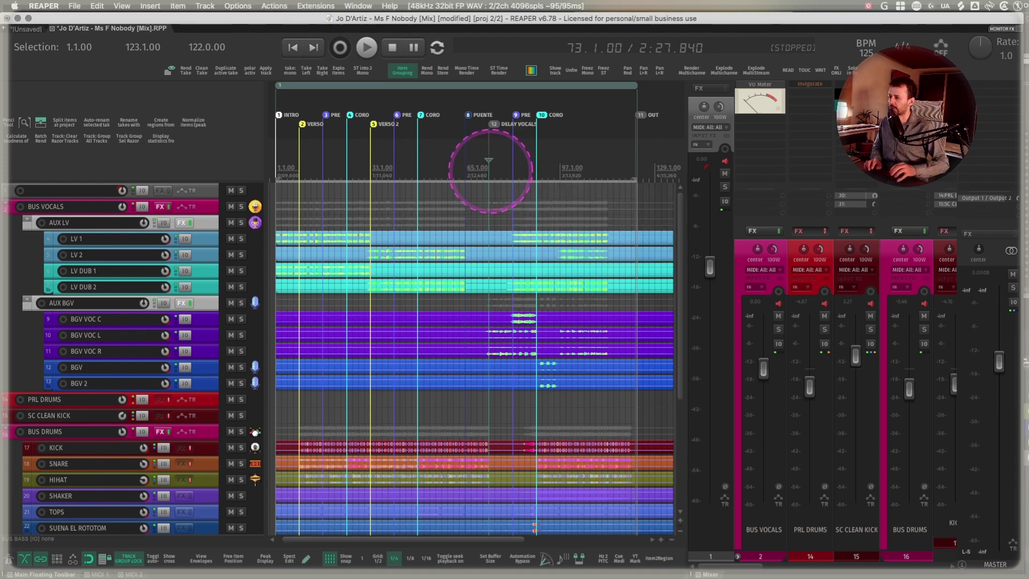
pyautogui.moveTo(492, 124)
pyautogui.mouseDown()
pyautogui.moveTo(472, 127)
pyautogui.moveTo(524, 127)
pyautogui.moveTo(450, 133)
pyautogui.moveTo(459, 128)
pyautogui.moveTo(471, 154)
pyautogui.moveTo(461, 172)
pyautogui.mouseUp()
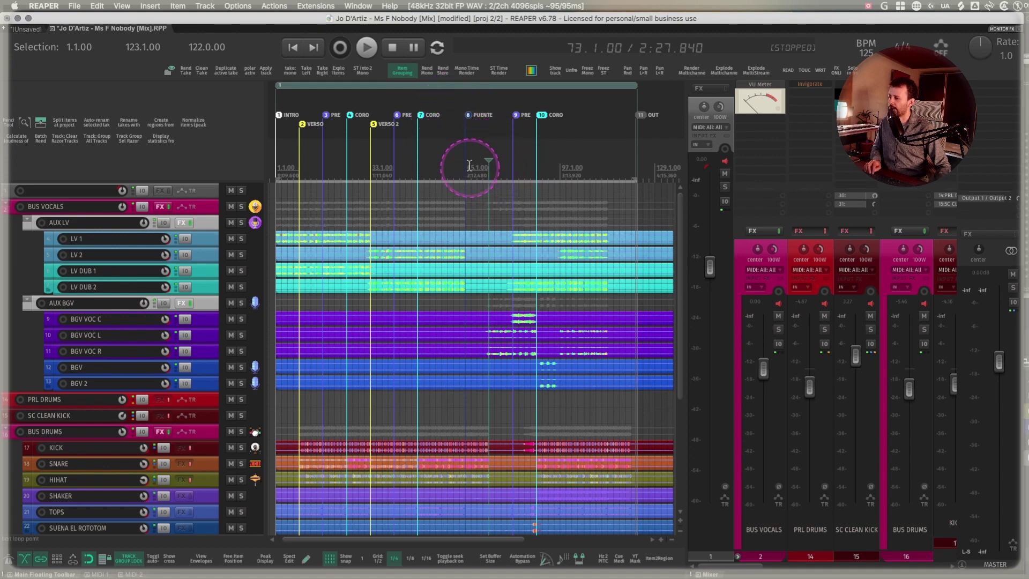
# Create a region over the PUENTE section from 65.1.00 to 81.1.00 and name it DELAY SNARE
pyautogui.doubleClick(483, 157)
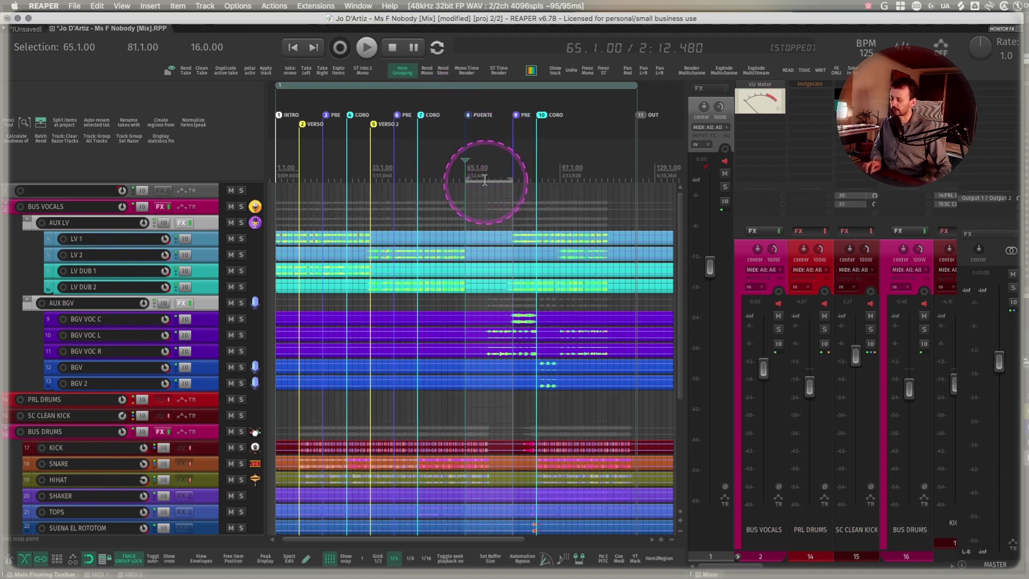
pyautogui.hotkey('shift', 'r')
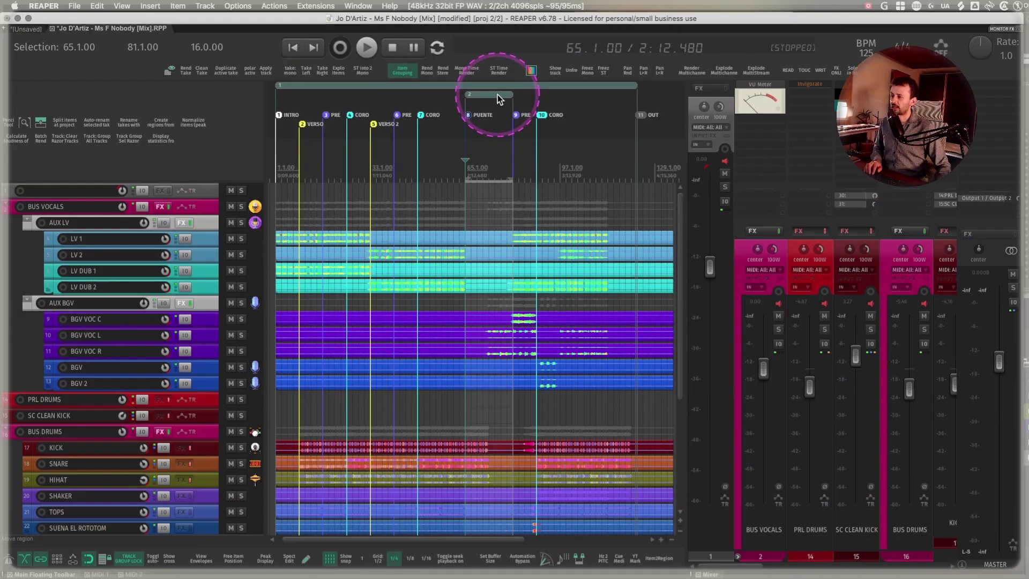
pyautogui.rightClick(497, 94)
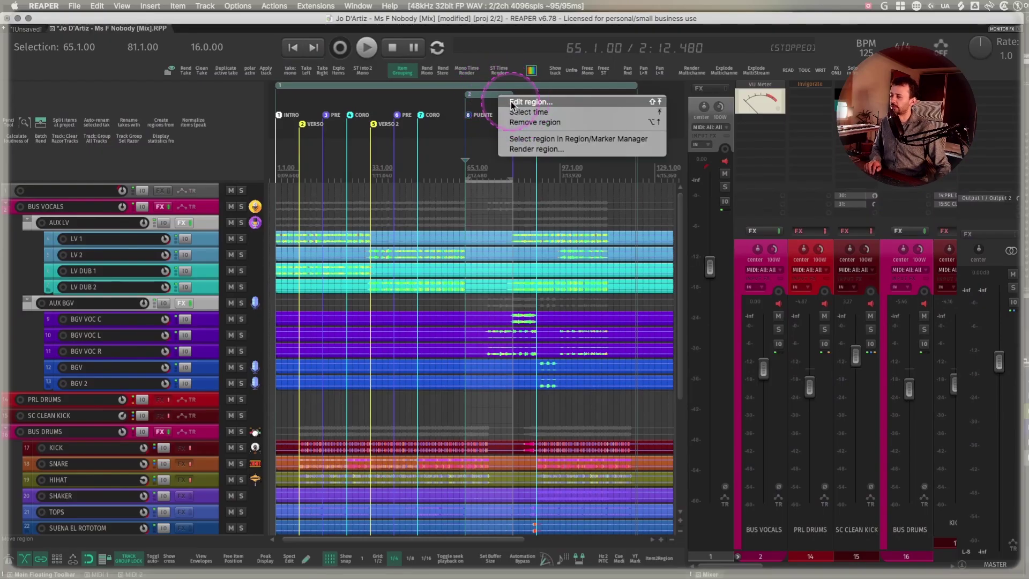
pyautogui.click(509, 104)
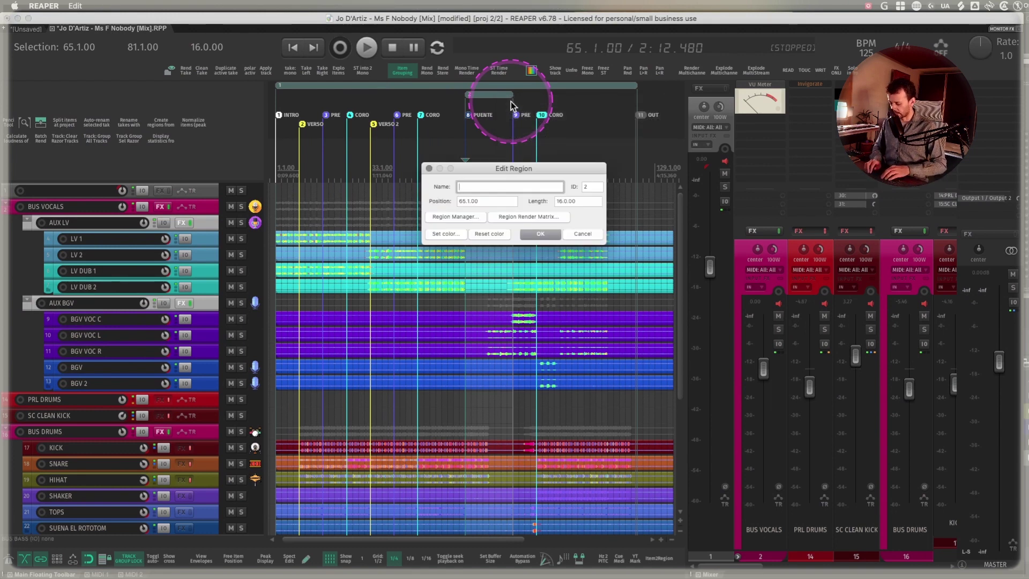
pyautogui.write('DELAY SNARE')
pyautogui.press('Return')
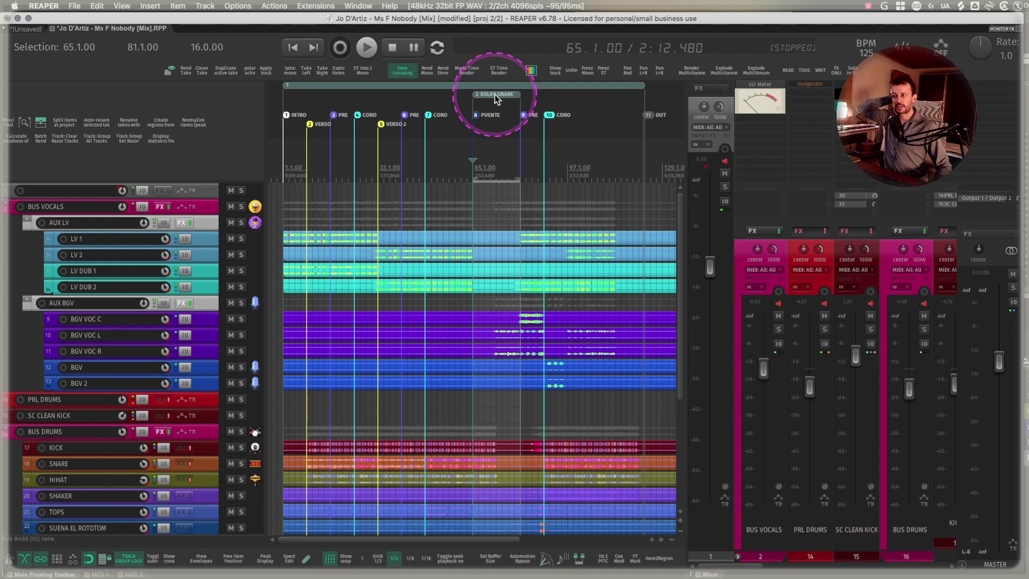
# Add an Auto Color/Icon/Layout rule with the filter DELAY and the dark purple color 0x400080
pyautogui.click(327, 7)
pyautogui.click(343, 28)
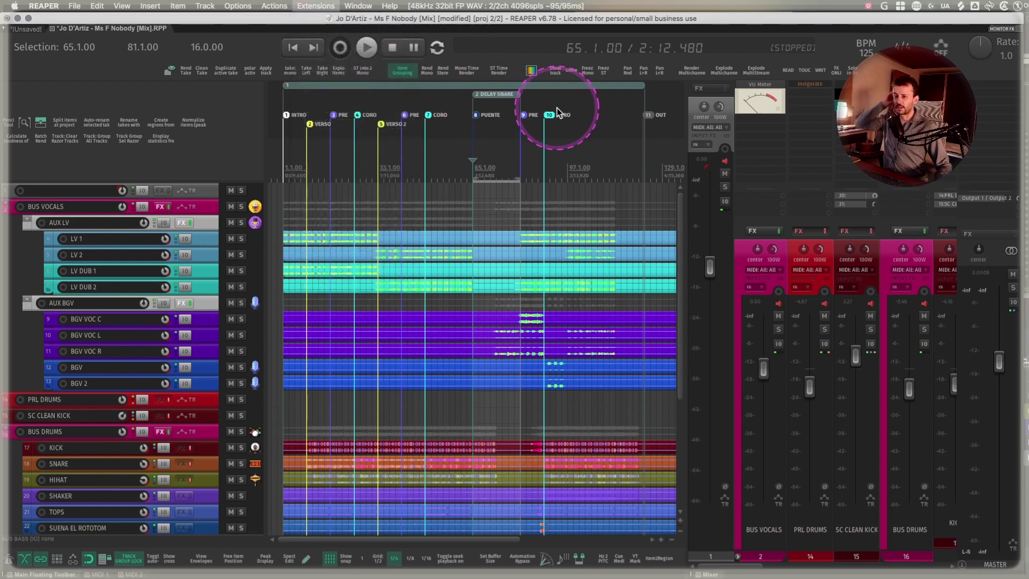
pyautogui.click(375, 510)
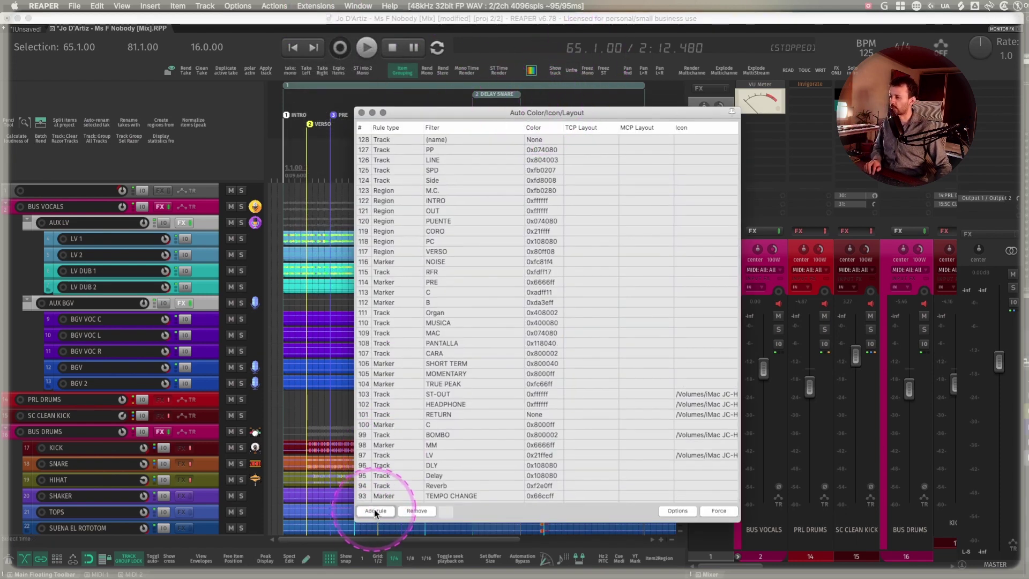
pyautogui.doubleClick(459, 141)
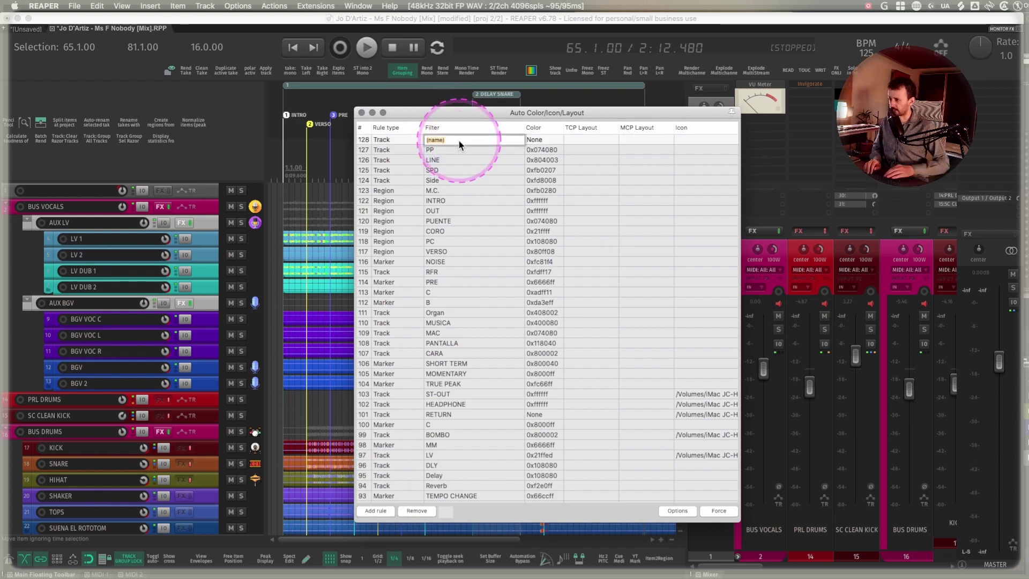
pyautogui.write('DELAY')
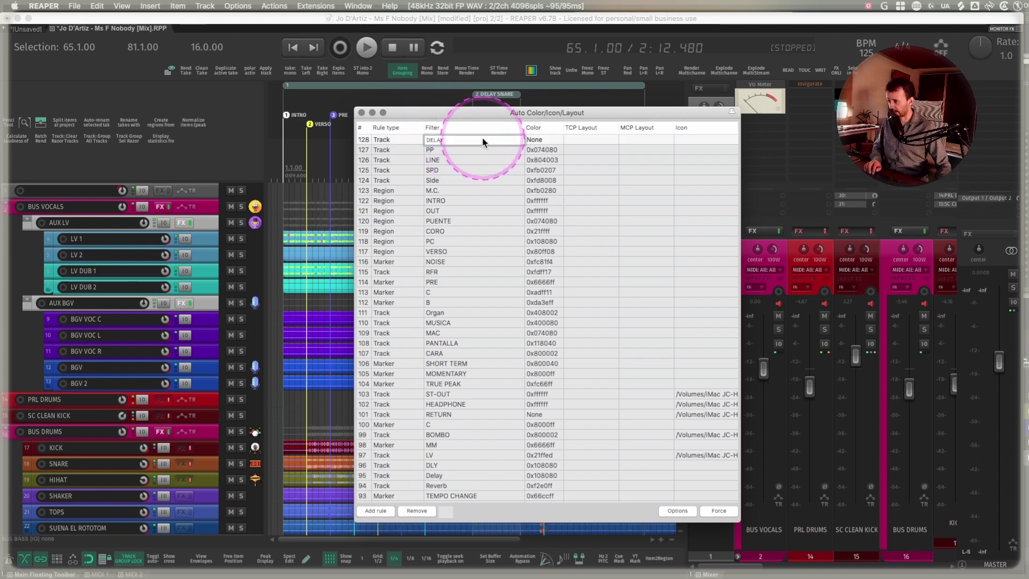
pyautogui.doubleClick(539, 137)
pyautogui.click(723, 207)
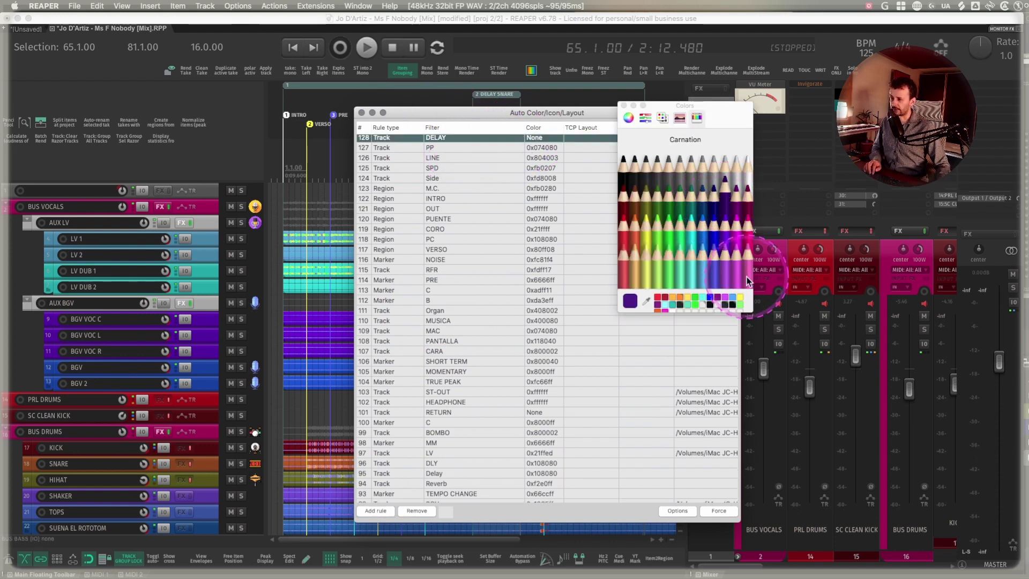
pyautogui.click(623, 107)
pyautogui.moveTo(617, 114); pyautogui.dragTo(428, 124)
# Set the DELAY rule's type to Region and force the auto colors onto the project
pyautogui.click(524, 518)
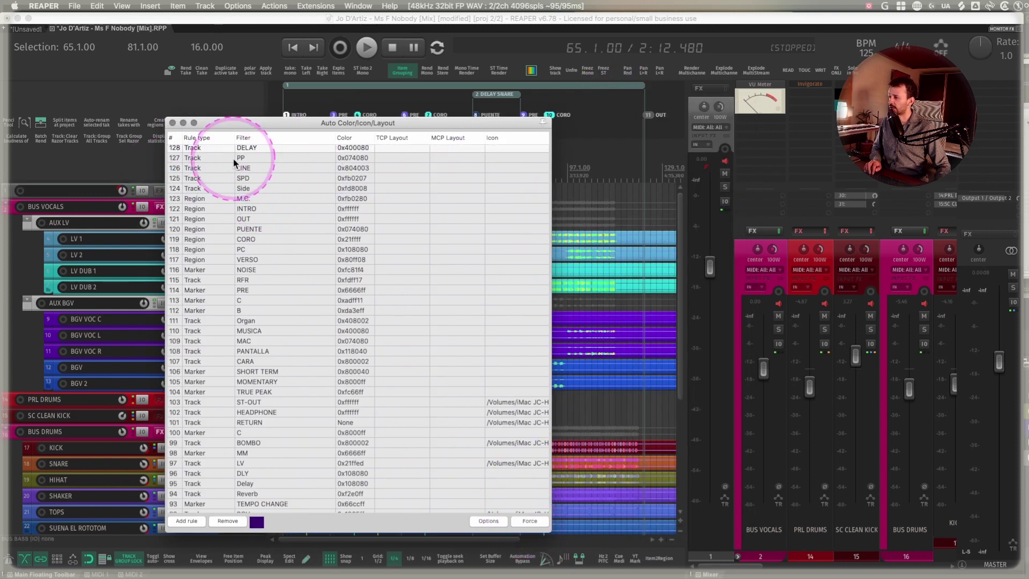
pyautogui.click(202, 149)
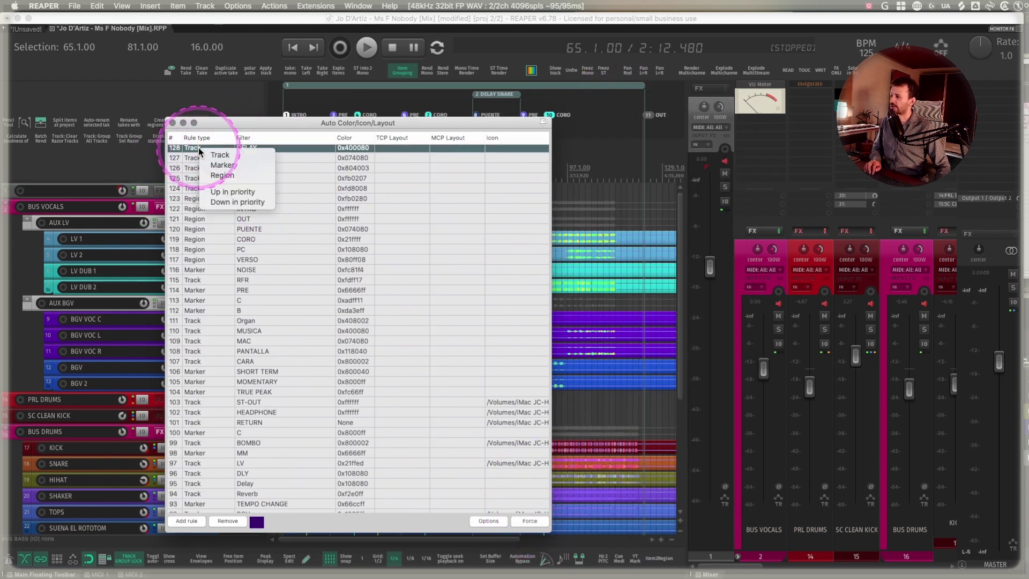
pyautogui.click(221, 175)
pyautogui.click(172, 123)
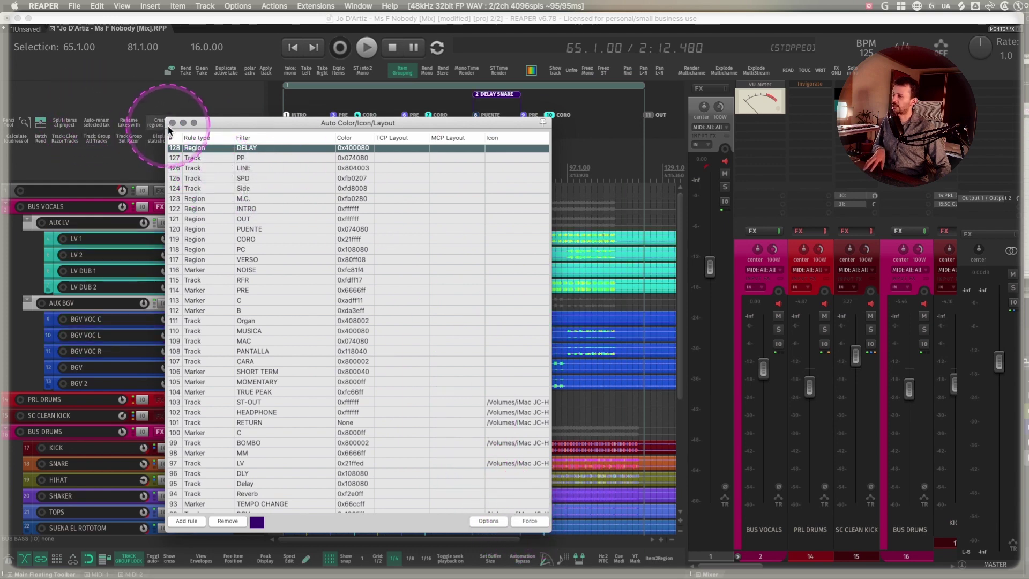
pyautogui.click(494, 92)
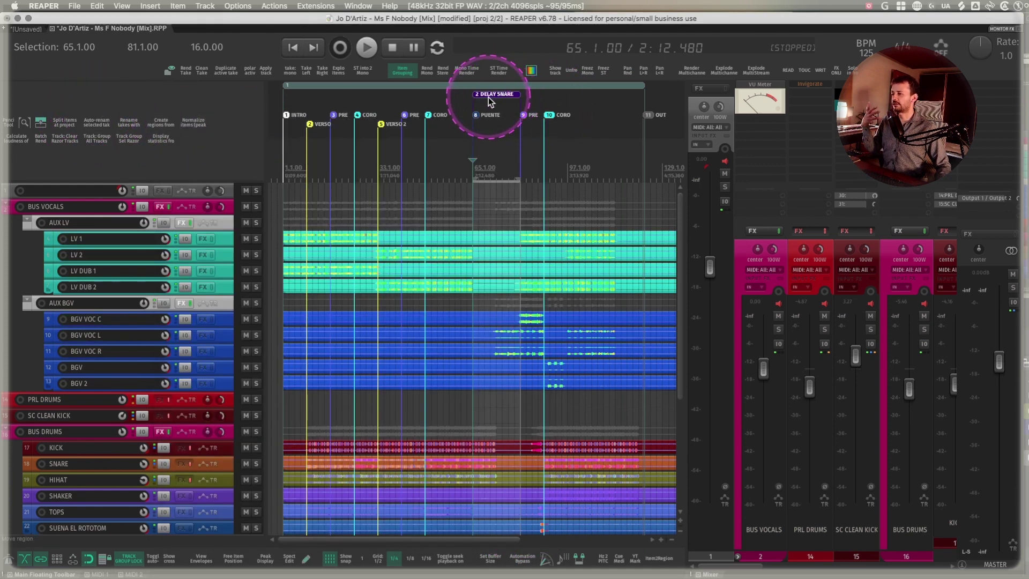